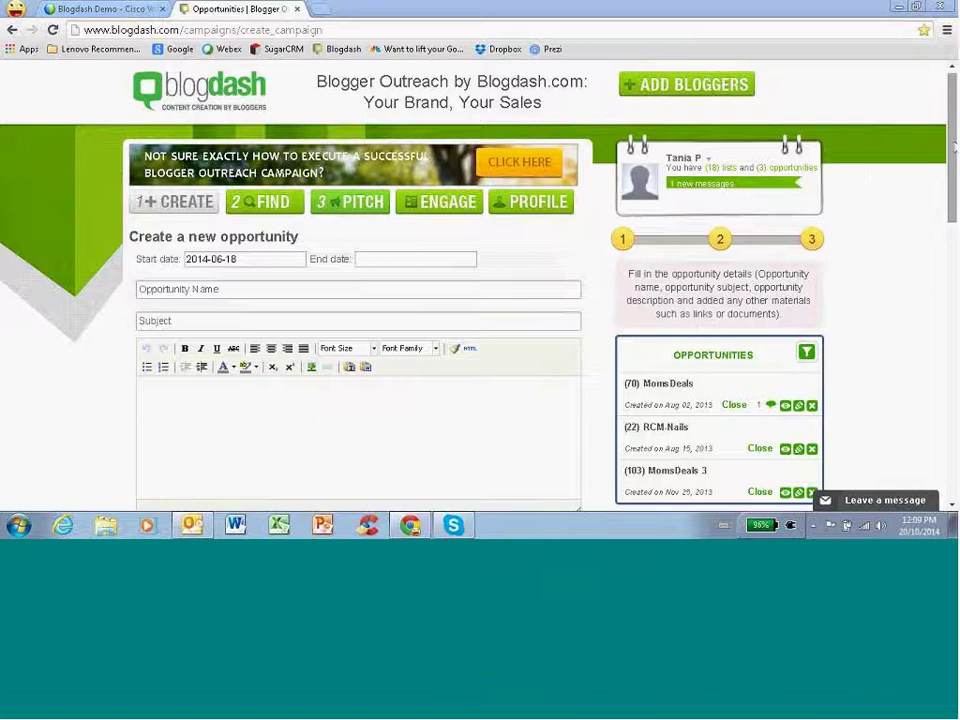
Try marking the new opportunity as Unpaid in its blogger compensation settings.
scroll(530, 282, "down", 2)
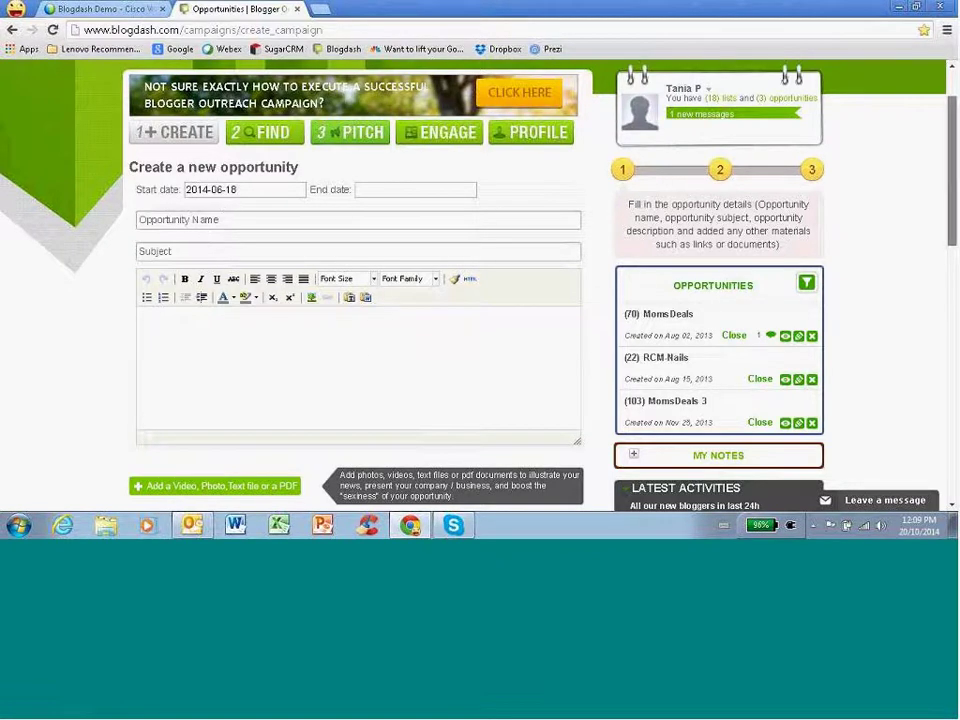
scroll(499, 216, "down", 1)
scroll(338, 244, "down", 5)
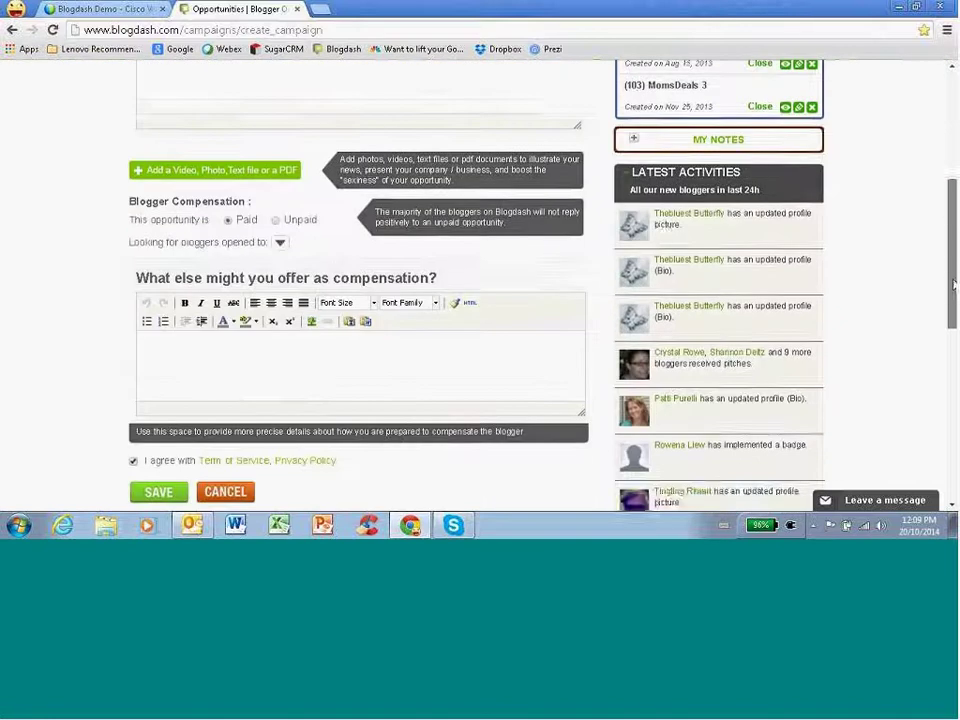
left_click(278, 207)
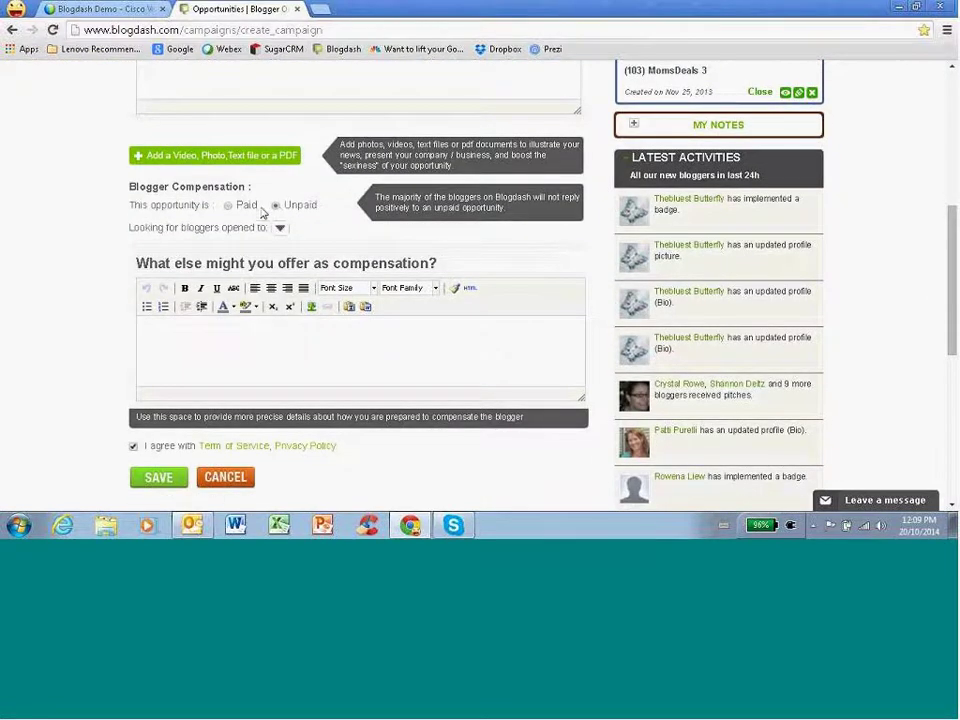
Tick all blogger compensation types, from Getting to keep the product to Link, for a Paid opportunity and try to save it.
left_click(280, 227)
left_click(282, 249)
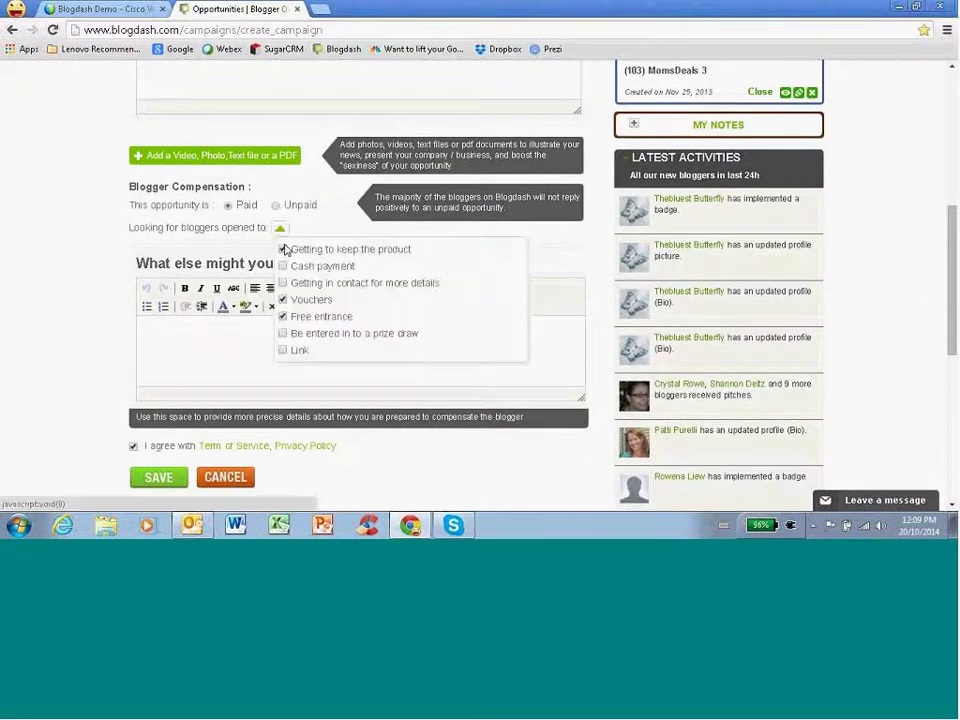
left_click(284, 316)
left_click(283, 300)
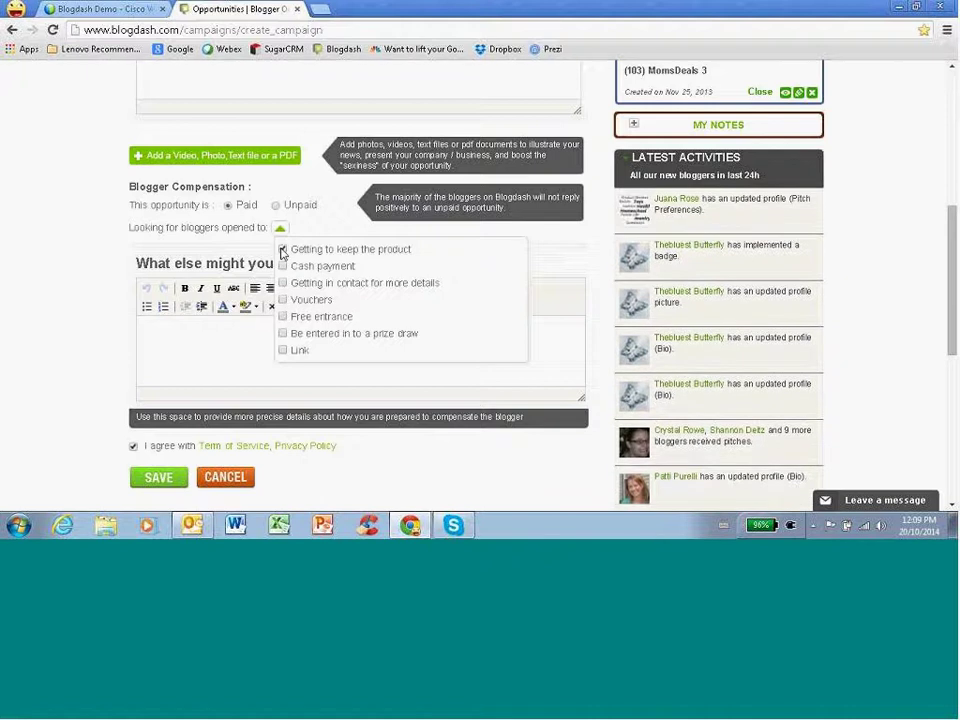
left_click(283, 266)
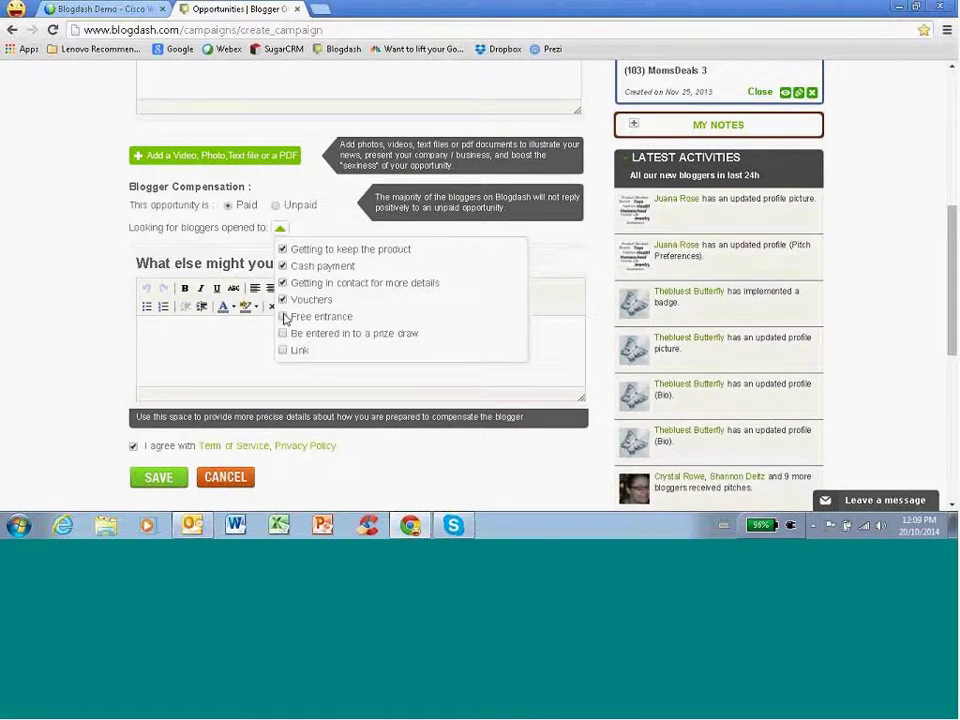
left_click(283, 316)
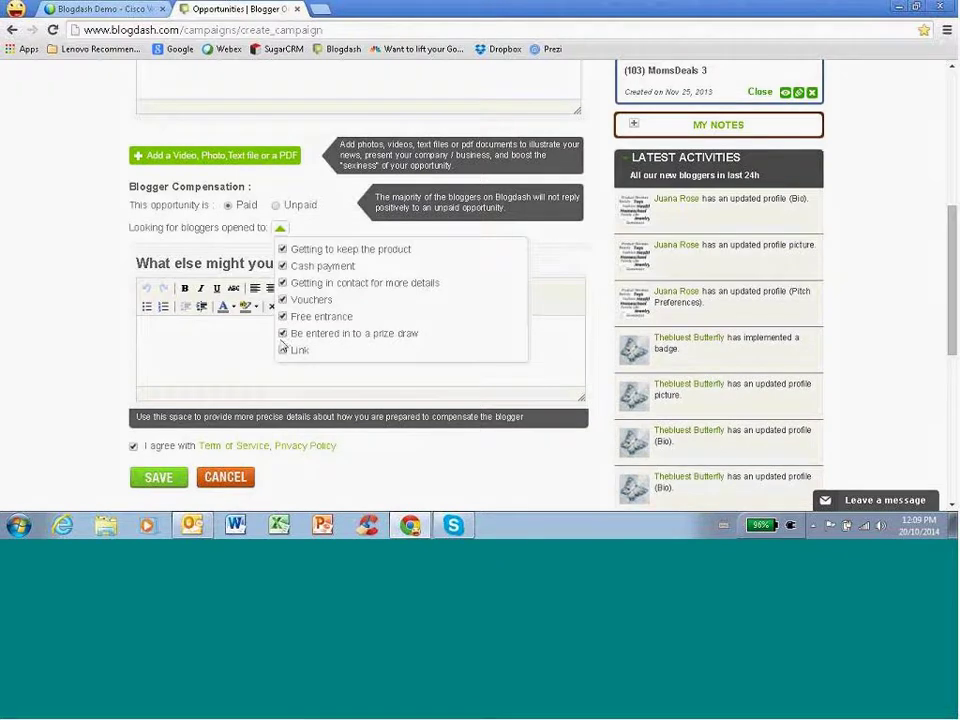
left_click(99, 345)
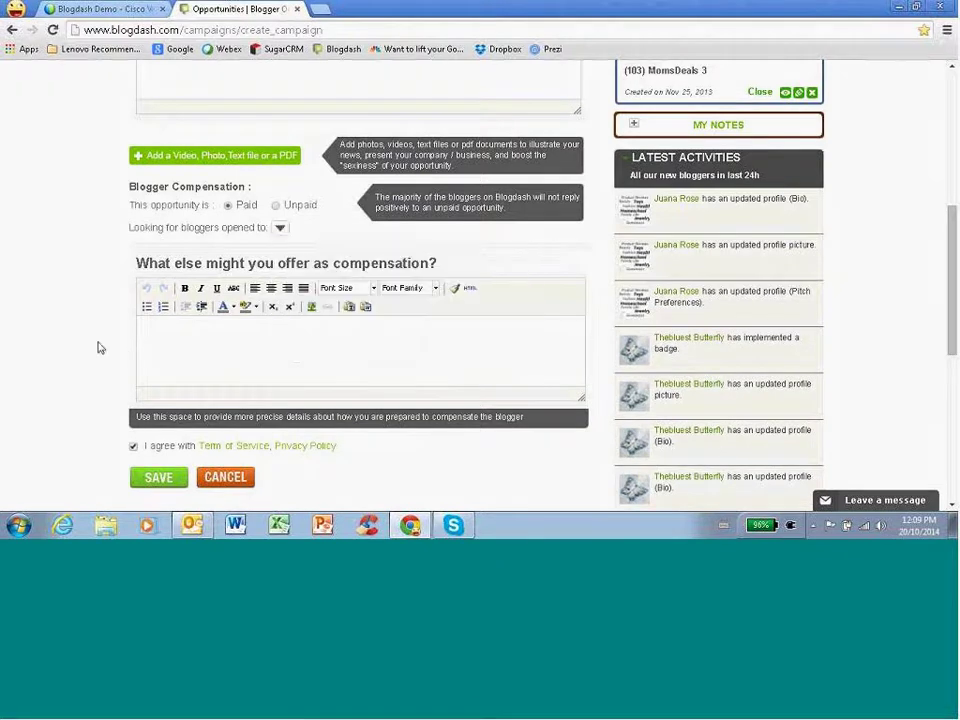
left_click(159, 476)
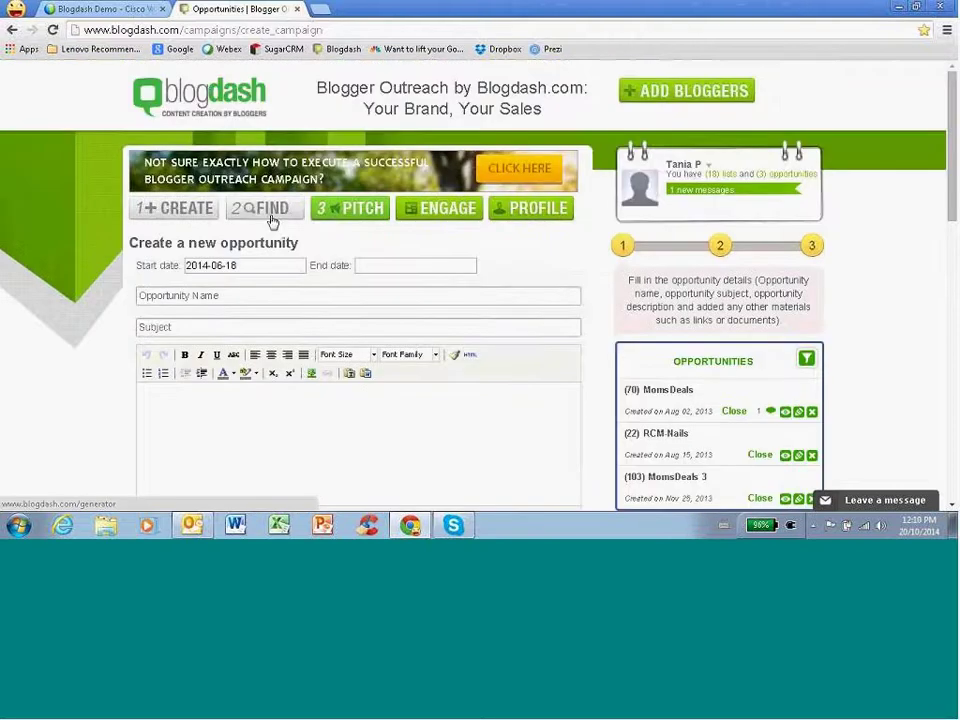
Open the Find section and look through the Top Bloggers list and the saved blogger lists.
left_click(270, 216)
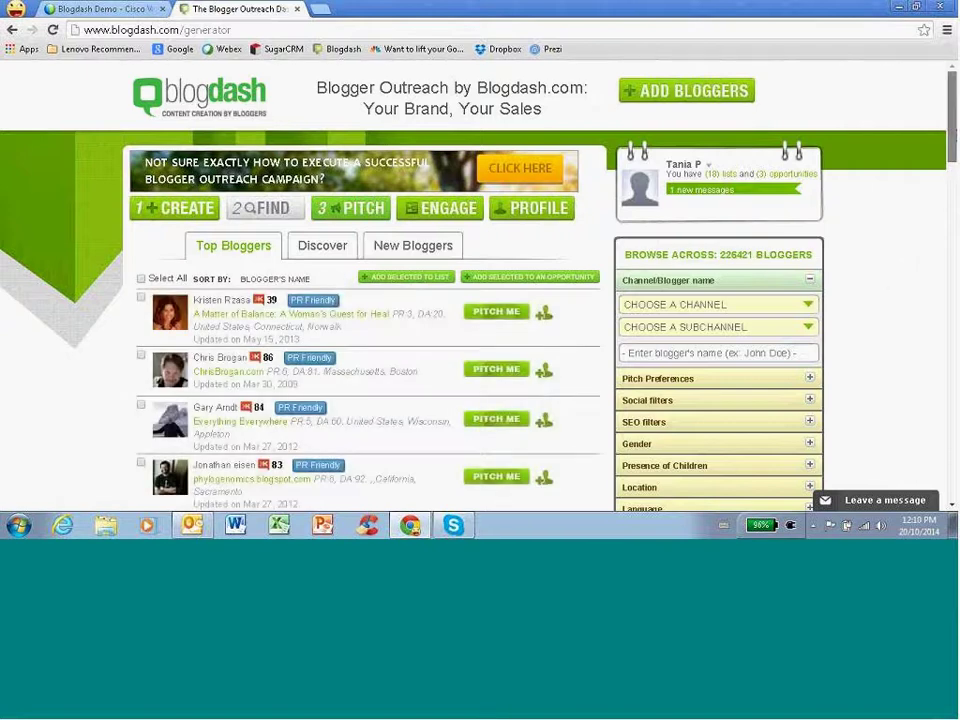
left_click_drag(954, 142, 954, 168)
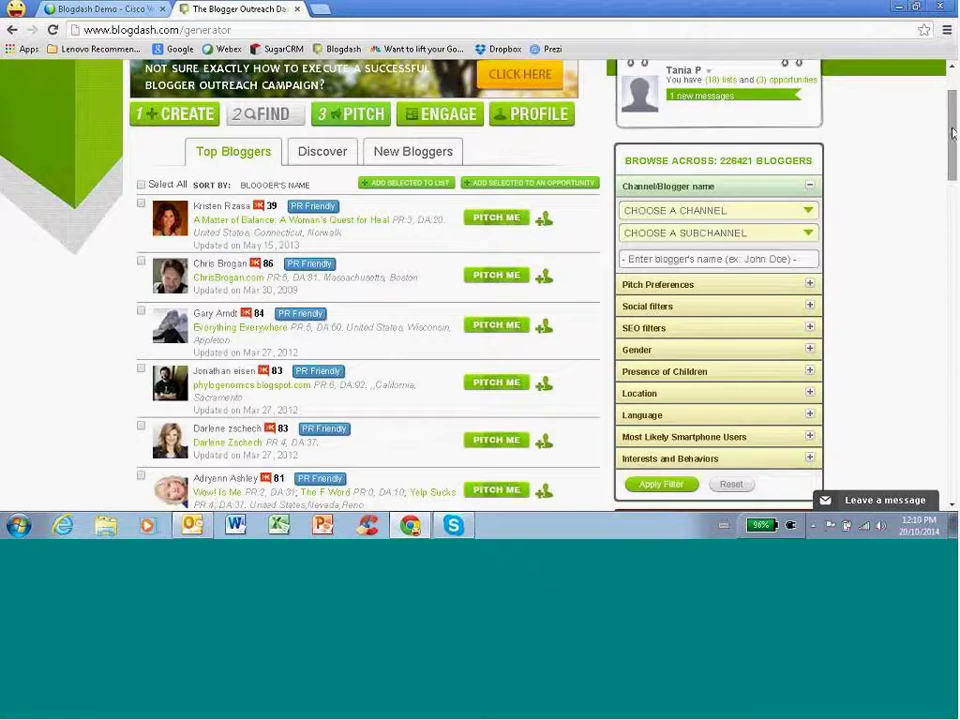
left_click_drag(953, 144, 953, 203)
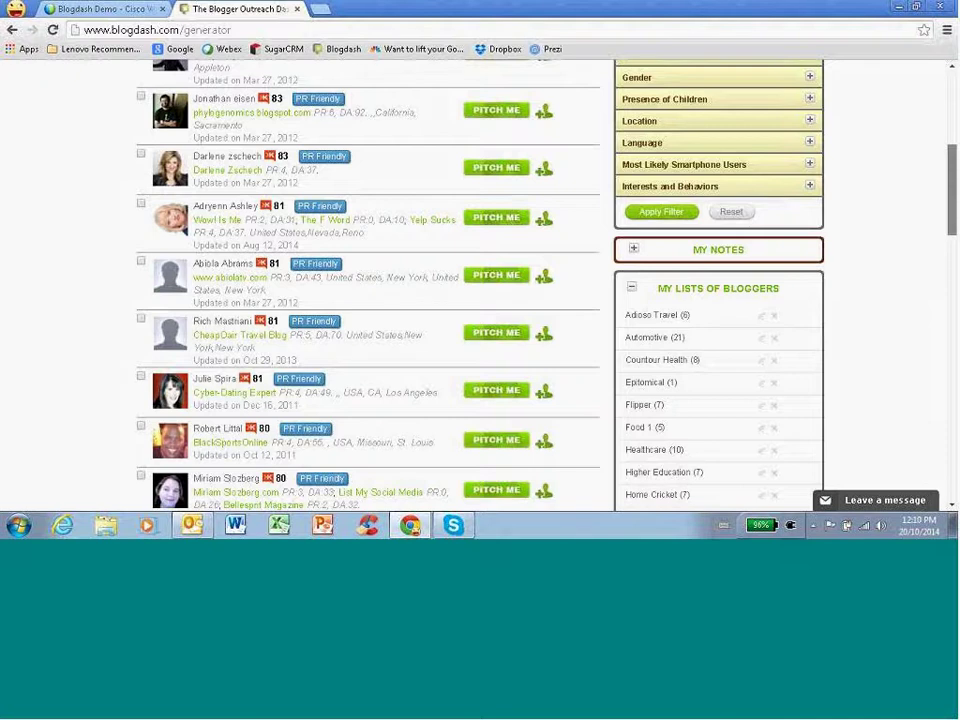
scroll(913, 208, "down", 2)
scroll(479, 284, "down", 6)
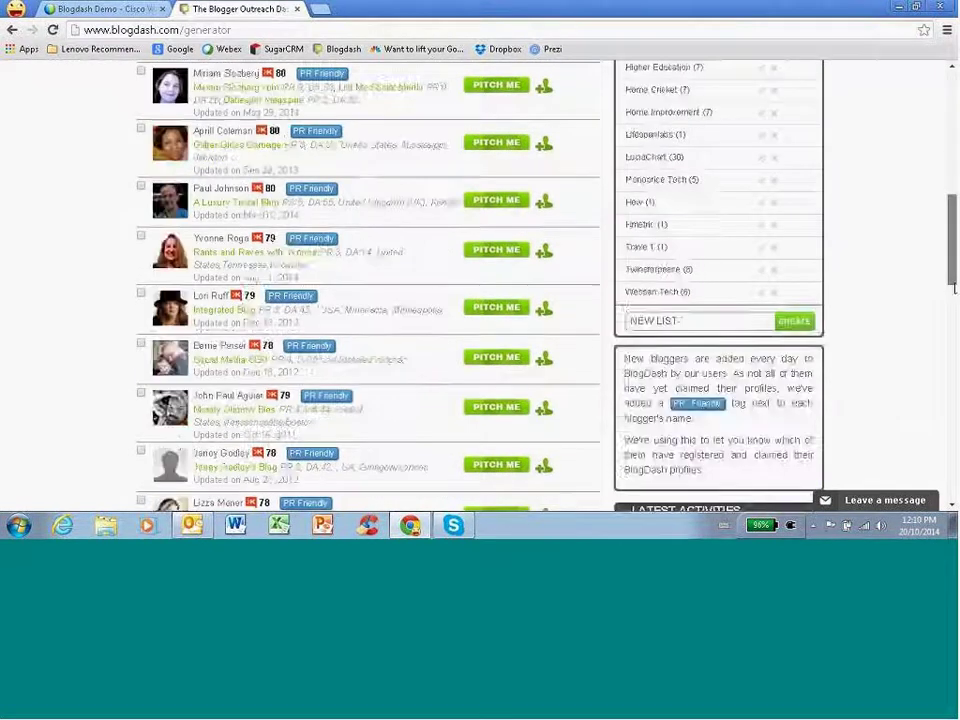
scroll(479, 284, "down", 4)
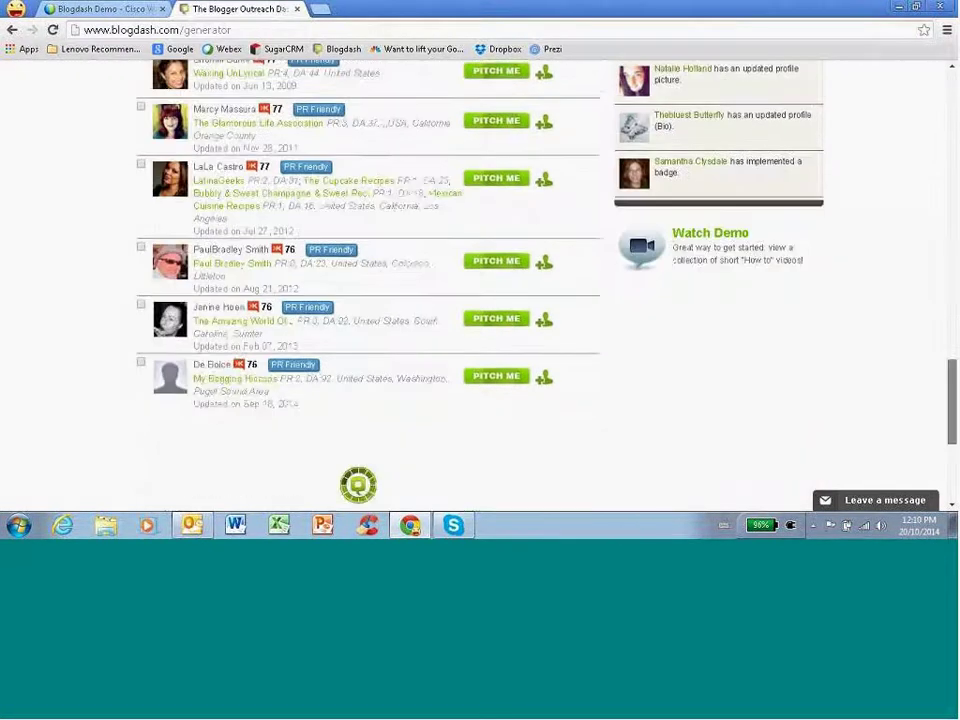
scroll(479, 284, "up", 4)
scroll(479, 284, "up", 10)
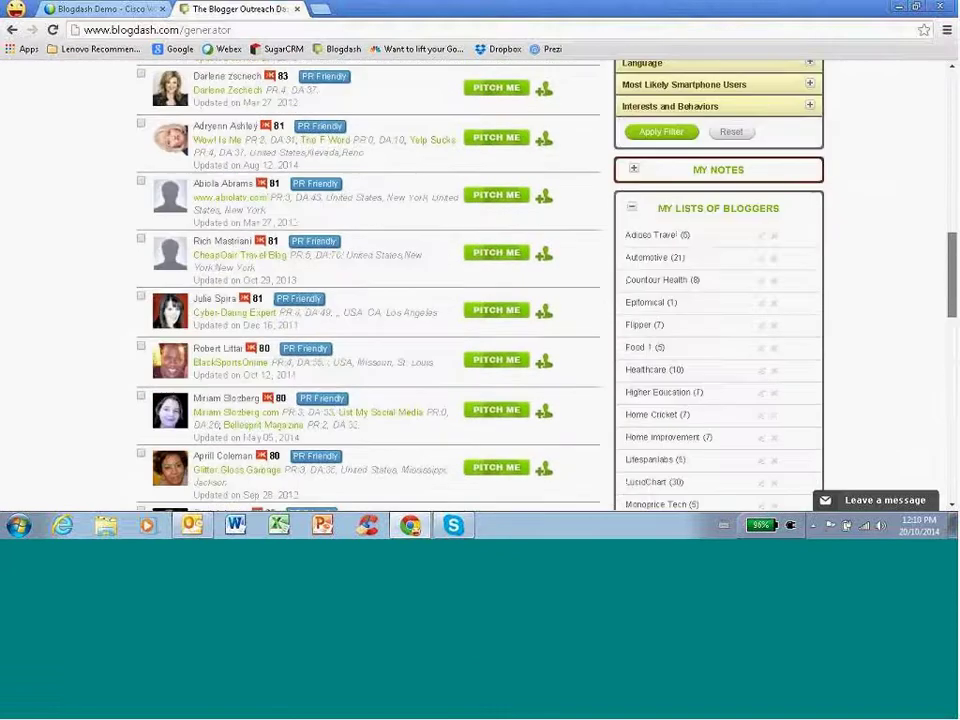
scroll(732, 145, "up", 2)
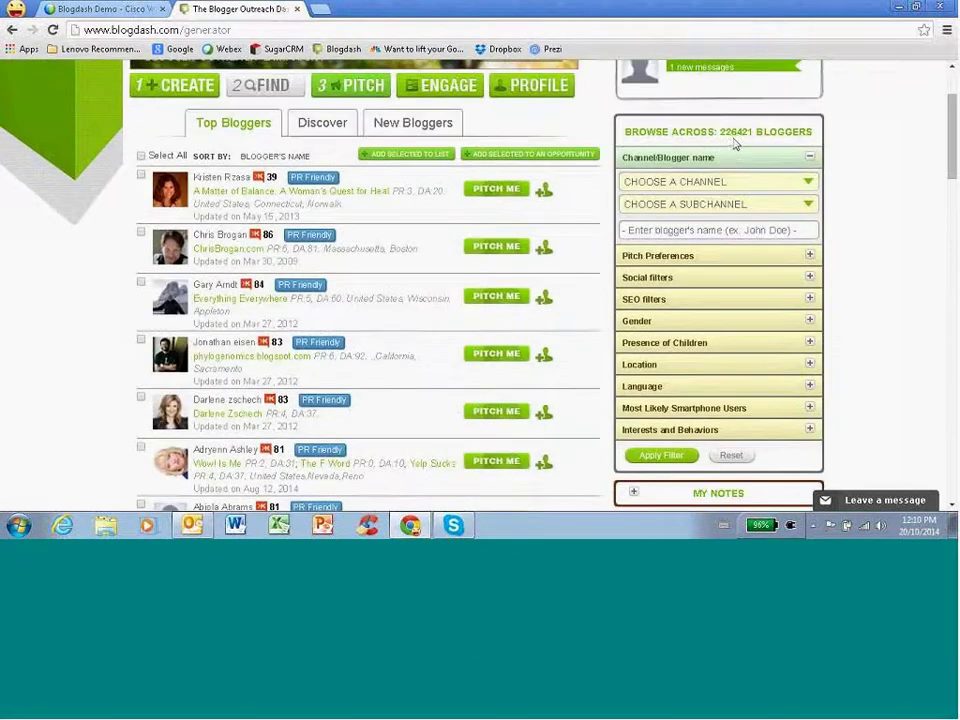
Set the blogger search filter to the Shopping channel and the Beauty subchannel.
left_click(810, 186)
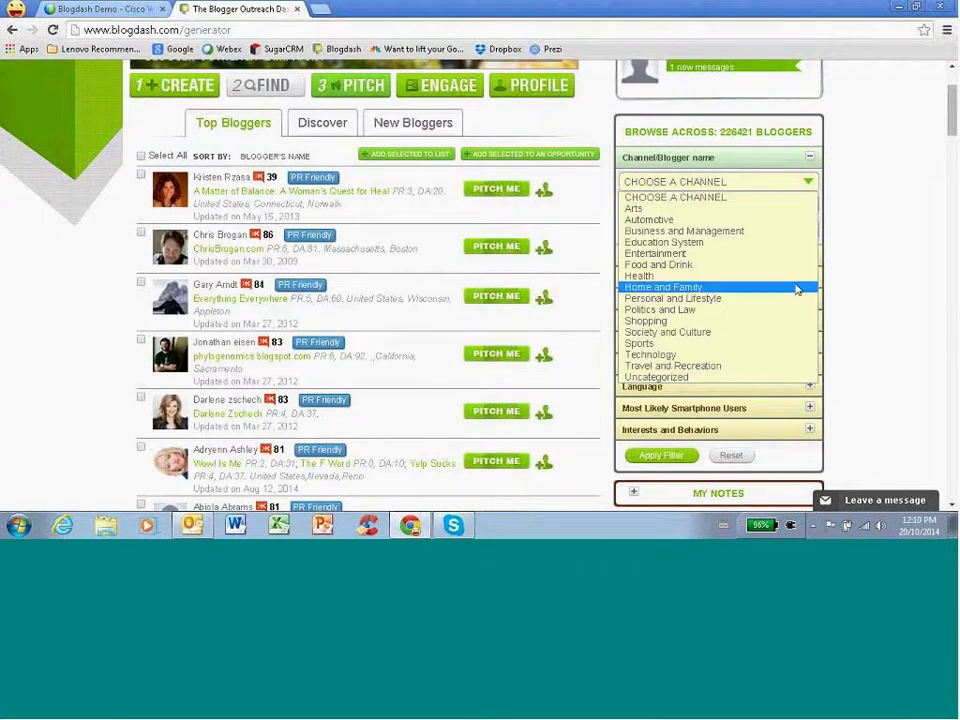
left_click(821, 214)
left_click(810, 188)
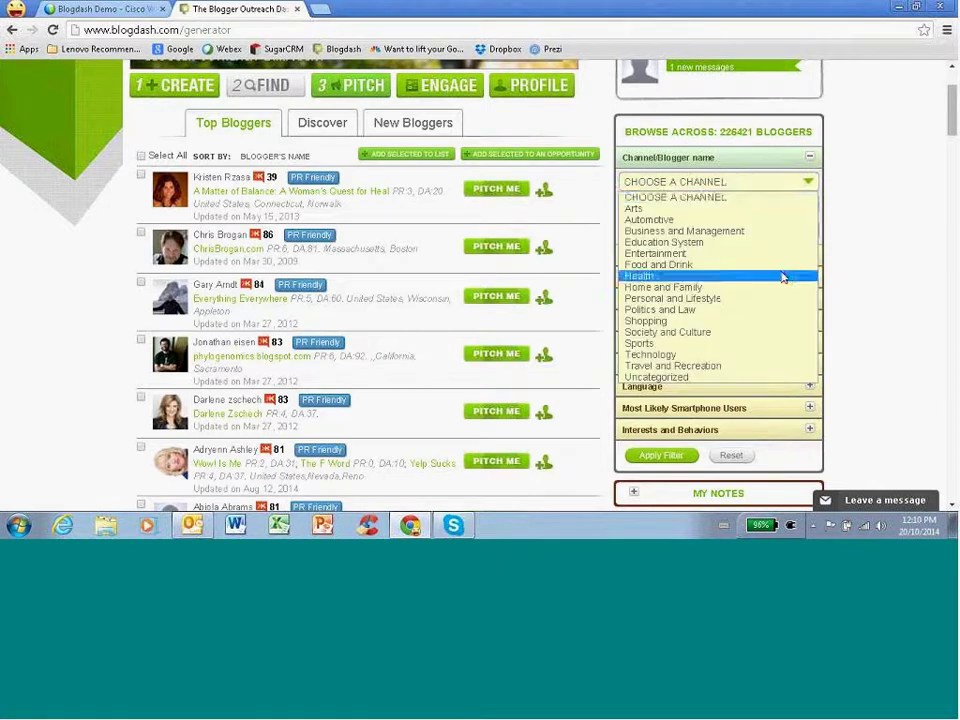
left_click(773, 321)
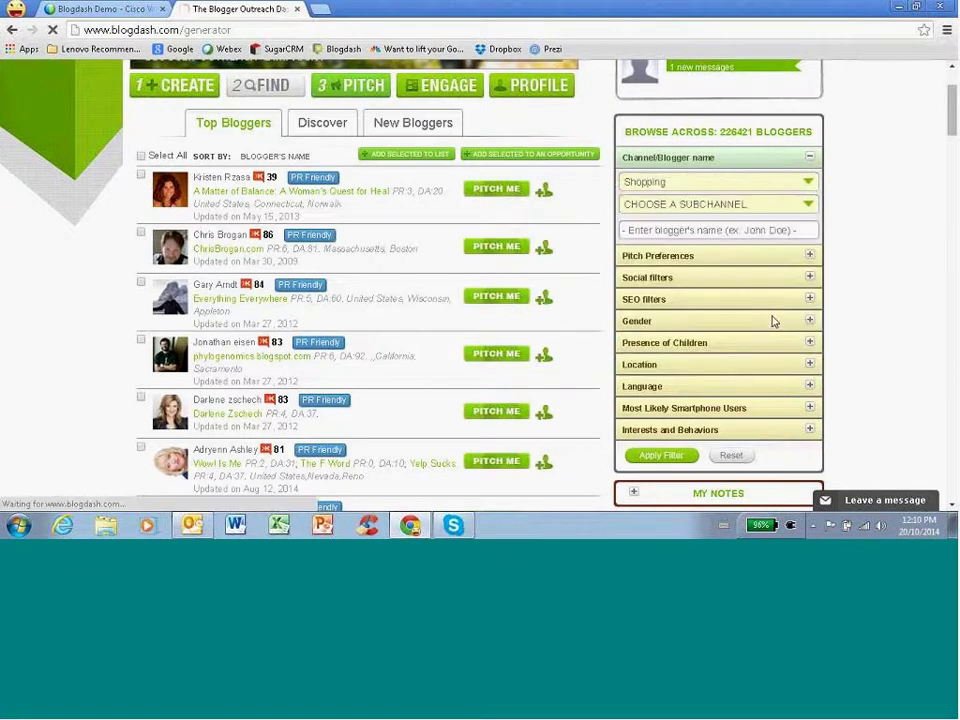
left_click(801, 206)
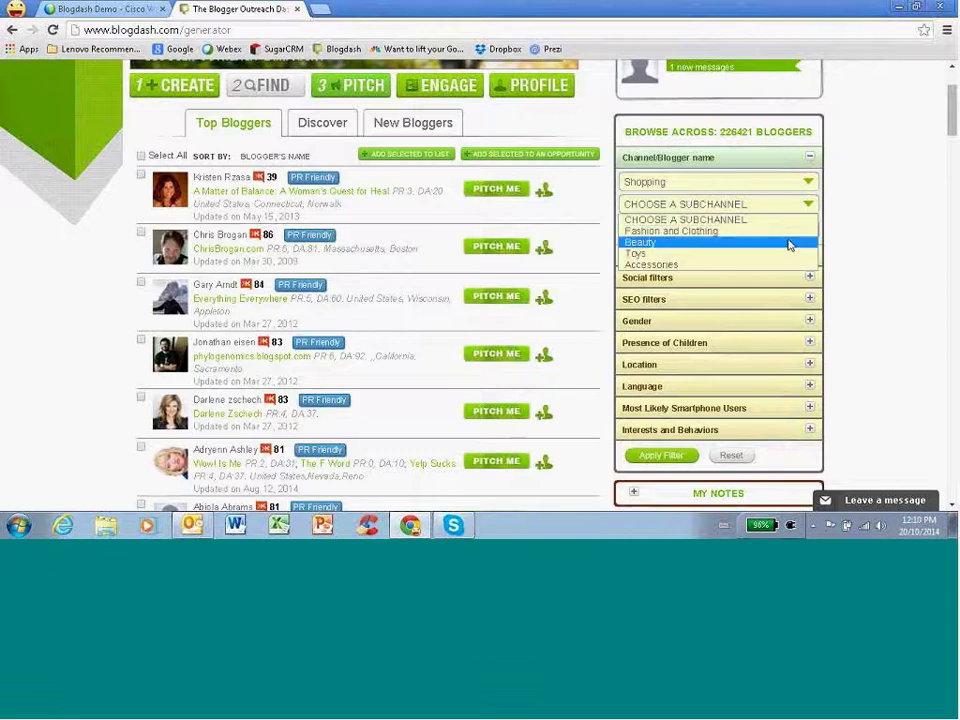
left_click(789, 249)
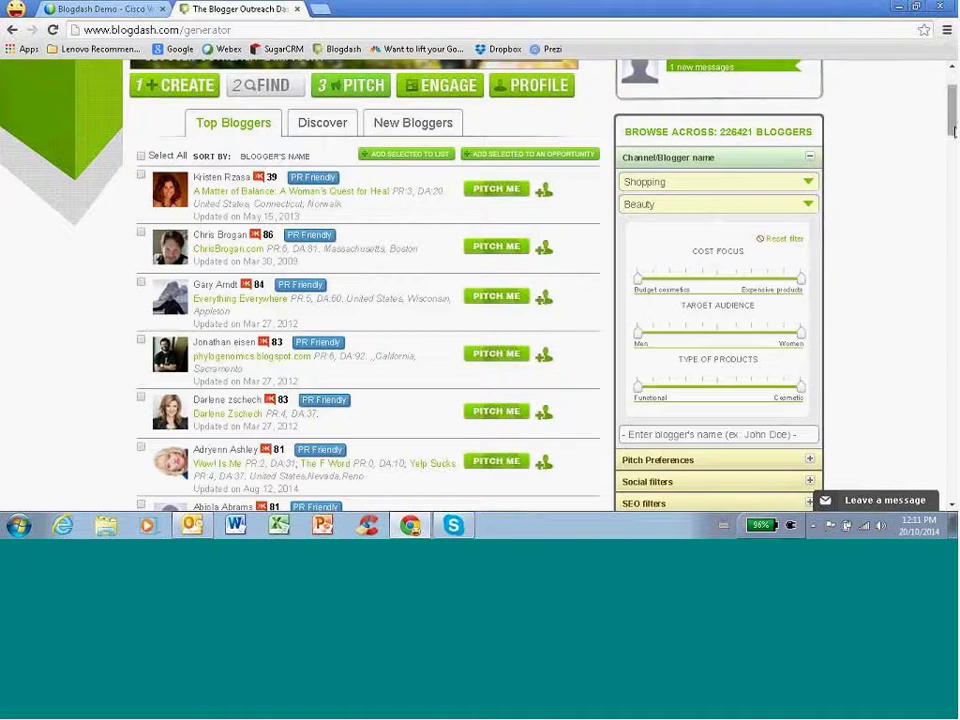
Examine the Pitch Preferences filter options for the kinds of opportunities bloggers accept.
scroll(949, 129, "down", 3)
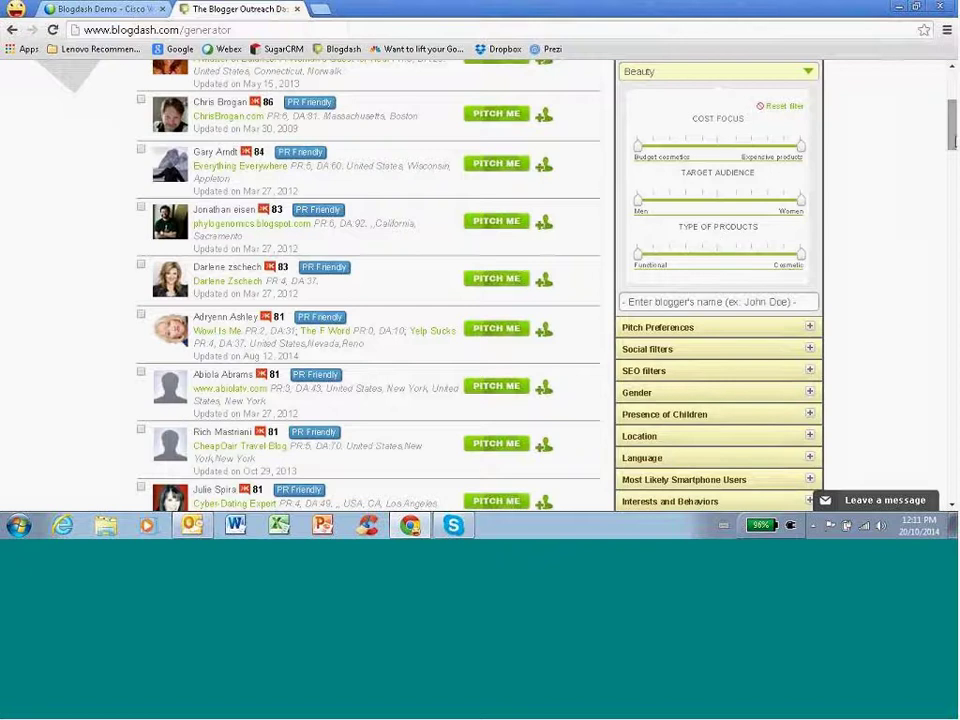
scroll(953, 150, "down", 1)
scroll(953, 150, "down", 2)
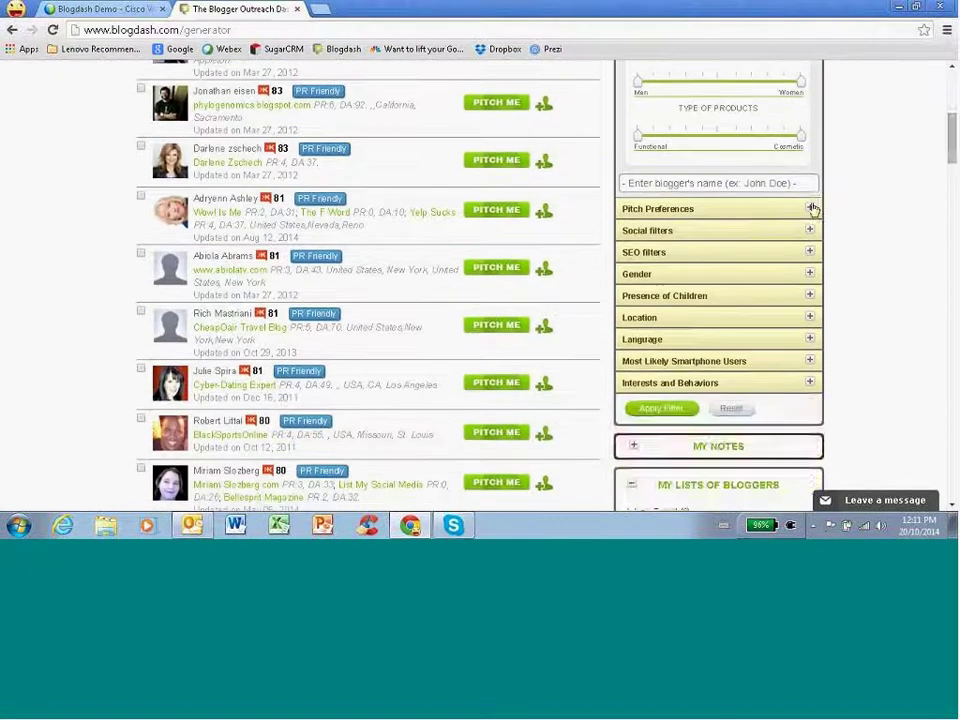
left_click(812, 208)
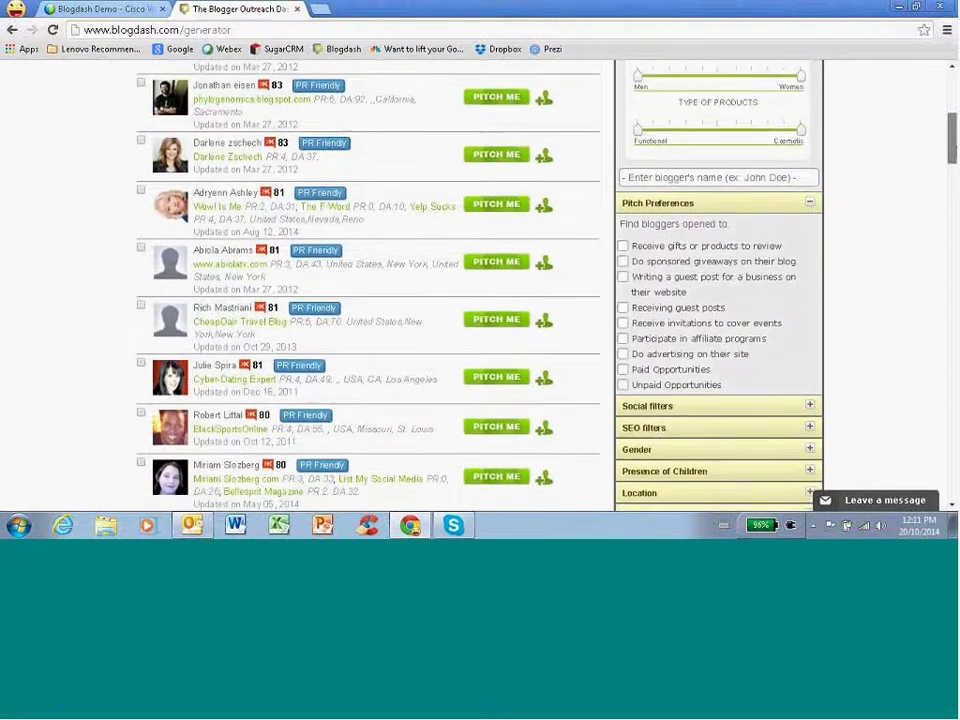
scroll(716, 219, "down", 1)
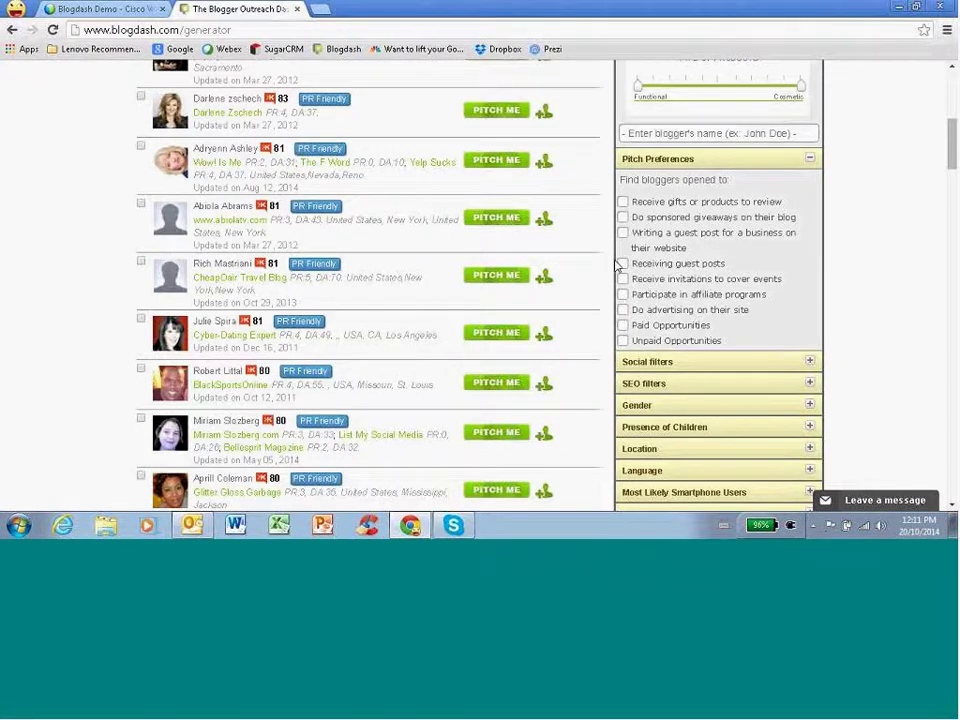
left_click(623, 342)
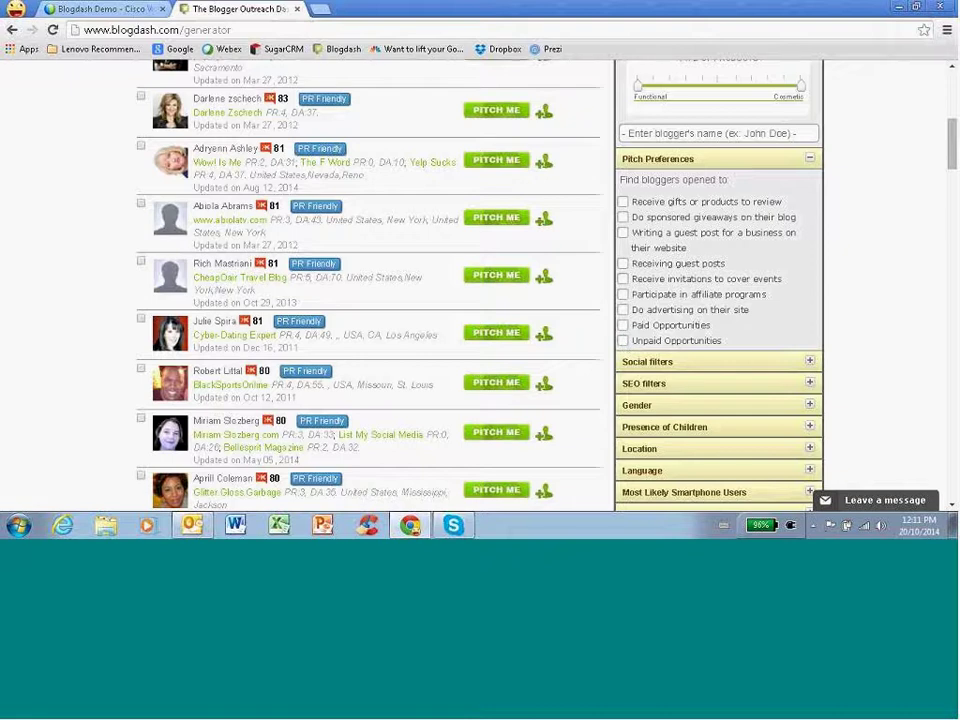
left_click(810, 161)
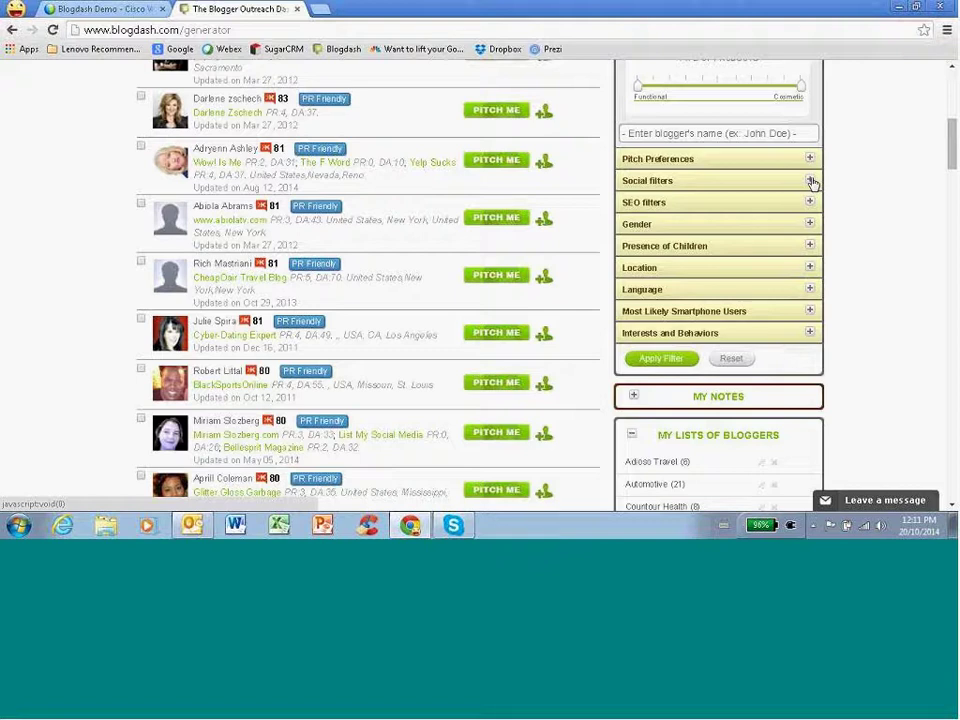
Try raising the minimum number of Twitter followers in the Social filters.
left_click(811, 181)
scroll(812, 183, "down", 1)
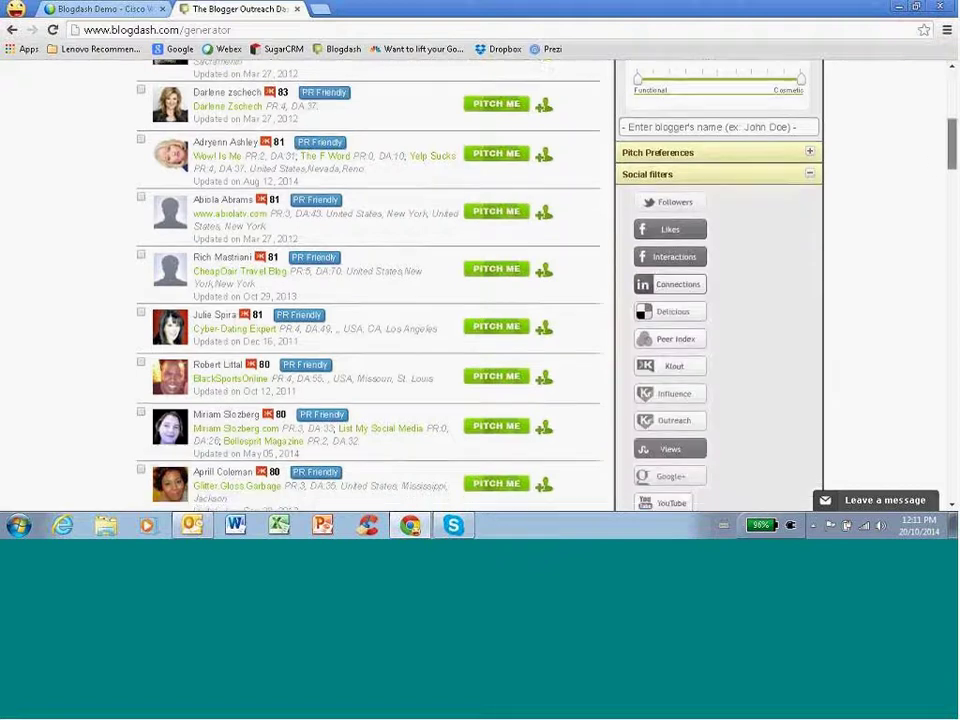
scroll(939, 167, "down", 1)
left_click(700, 170)
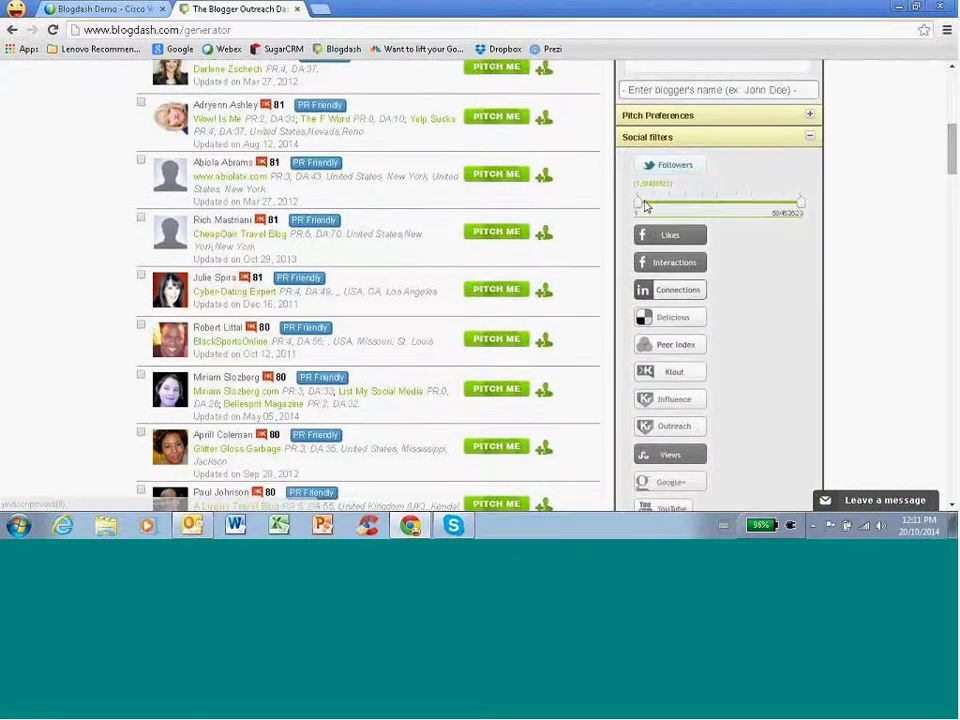
left_click_drag(645, 206, 690, 206)
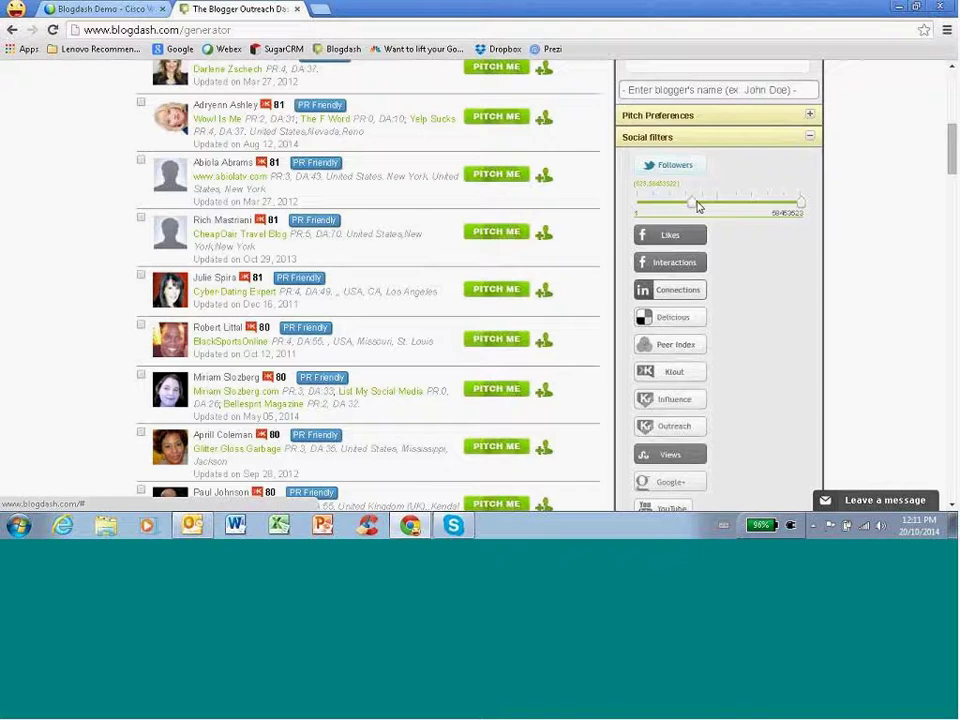
left_click(685, 168)
Try raising the minimum number of Facebook likes in the Social filters.
left_click(672, 191)
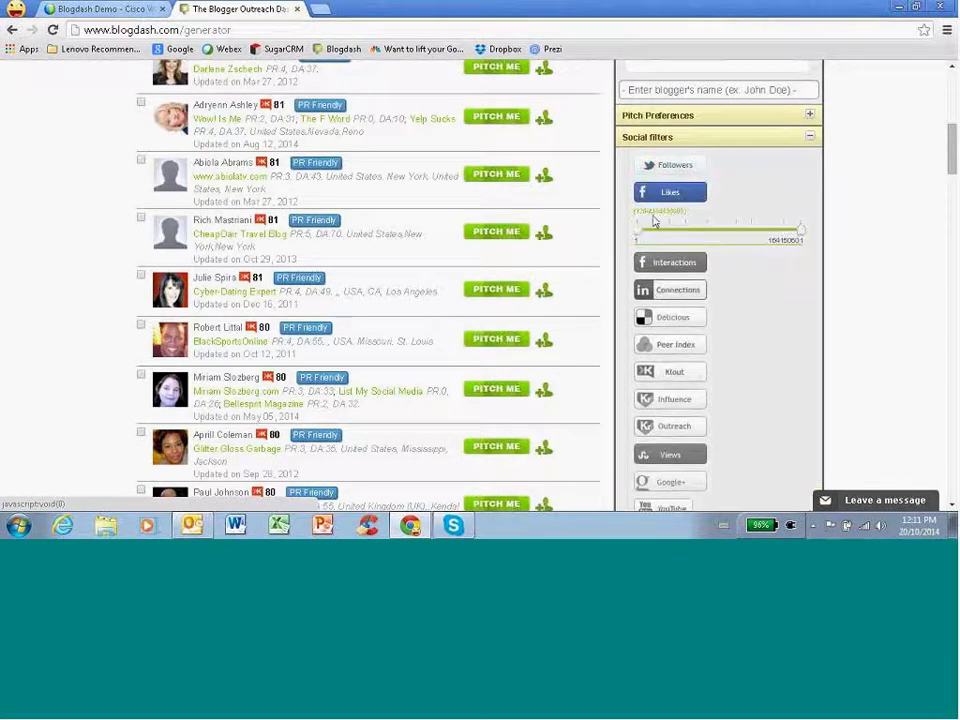
left_click_drag(638, 229, 705, 229)
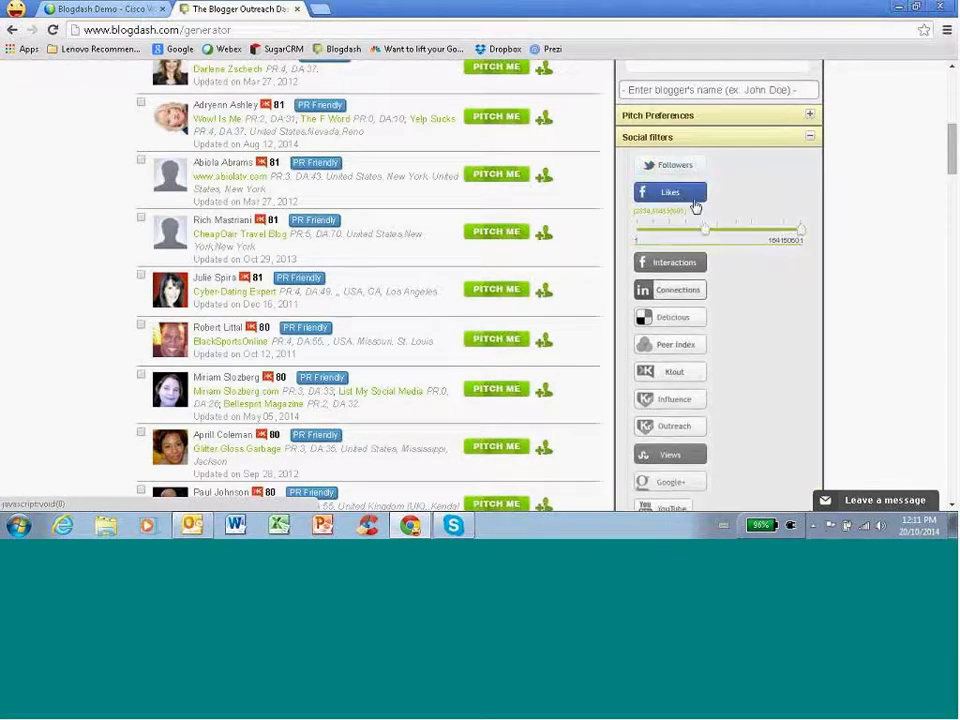
left_click(695, 195)
Try raising the minimum Klout score in the Social filters.
left_click(684, 330)
left_click_drag(638, 371, 715, 371)
left_click(699, 331)
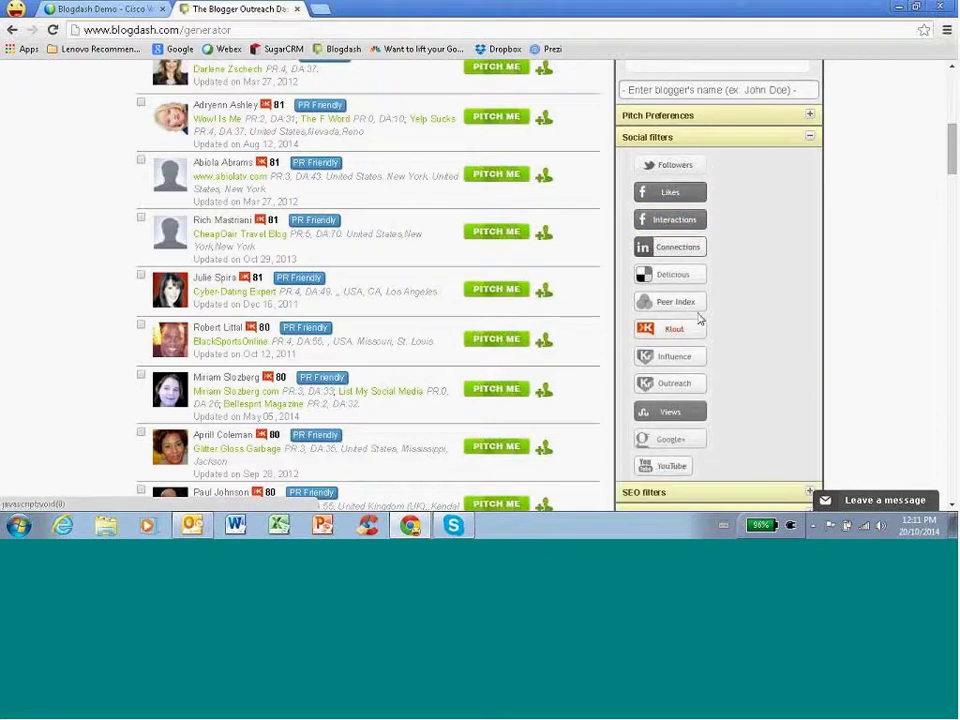
scroll(891, 272, "down", 2)
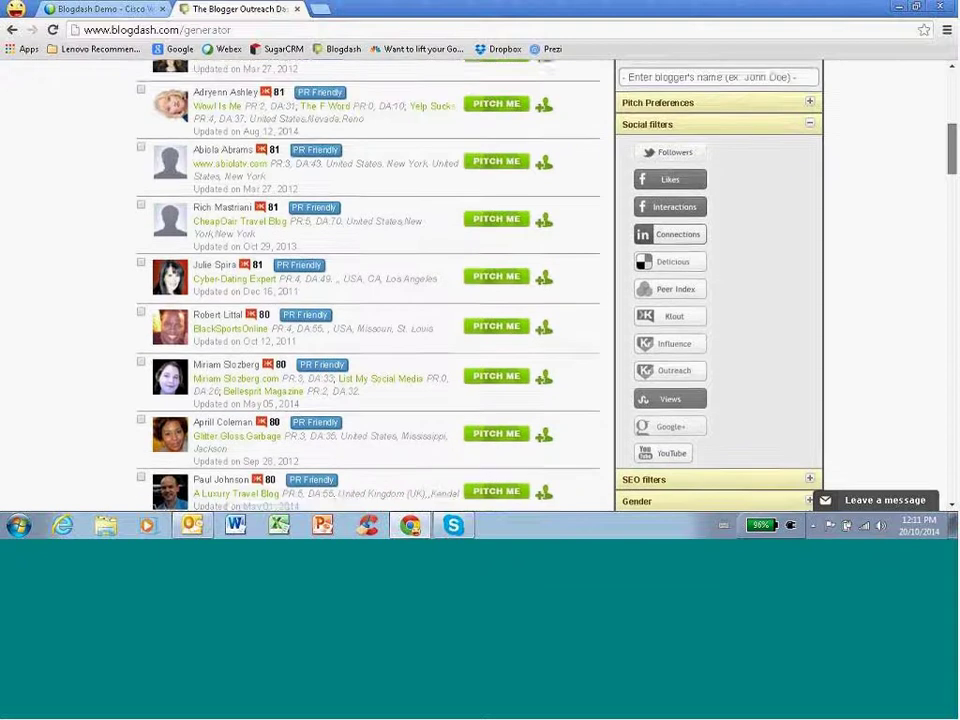
scroll(810, 190, "up", 3)
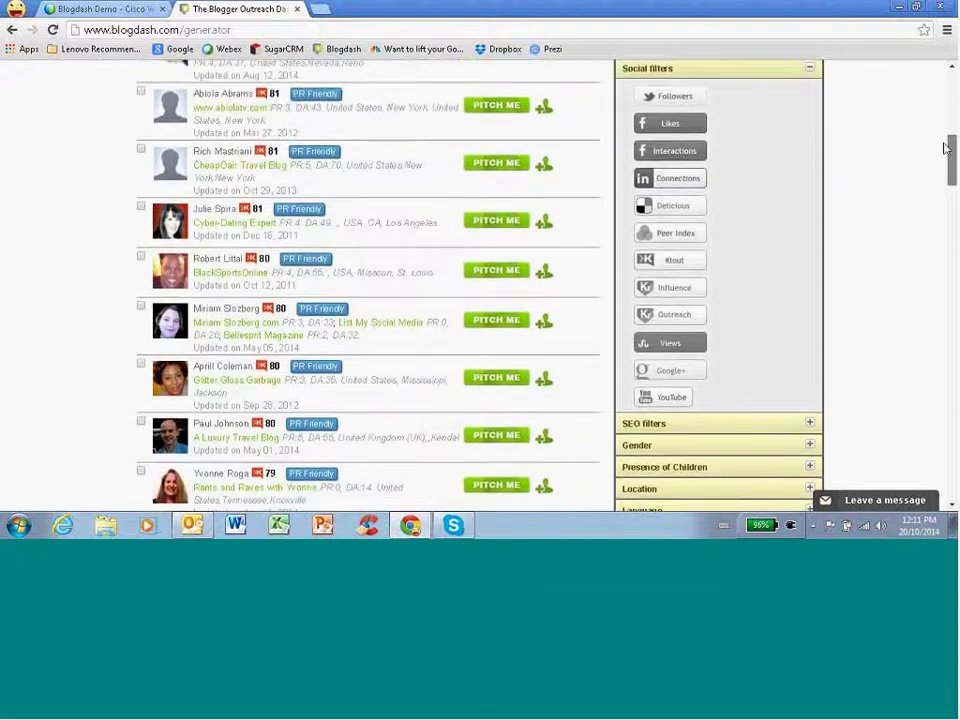
Try raising the minimum Page Rank to 1 and the minimum Domain Authority in the SEO filters.
left_click(810, 188)
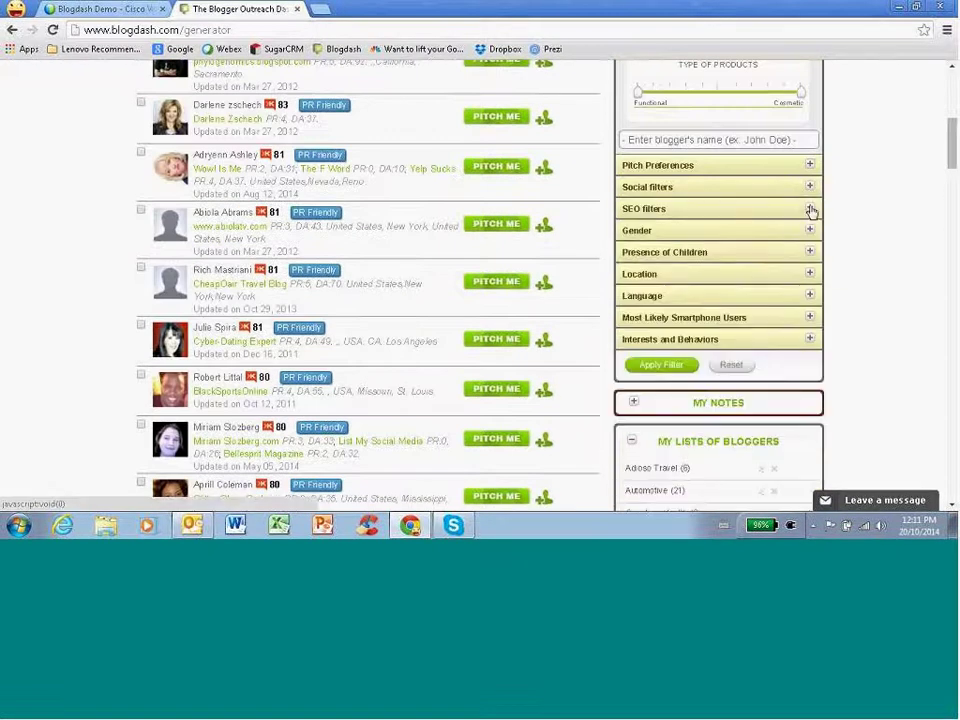
left_click(810, 208)
left_click(688, 266)
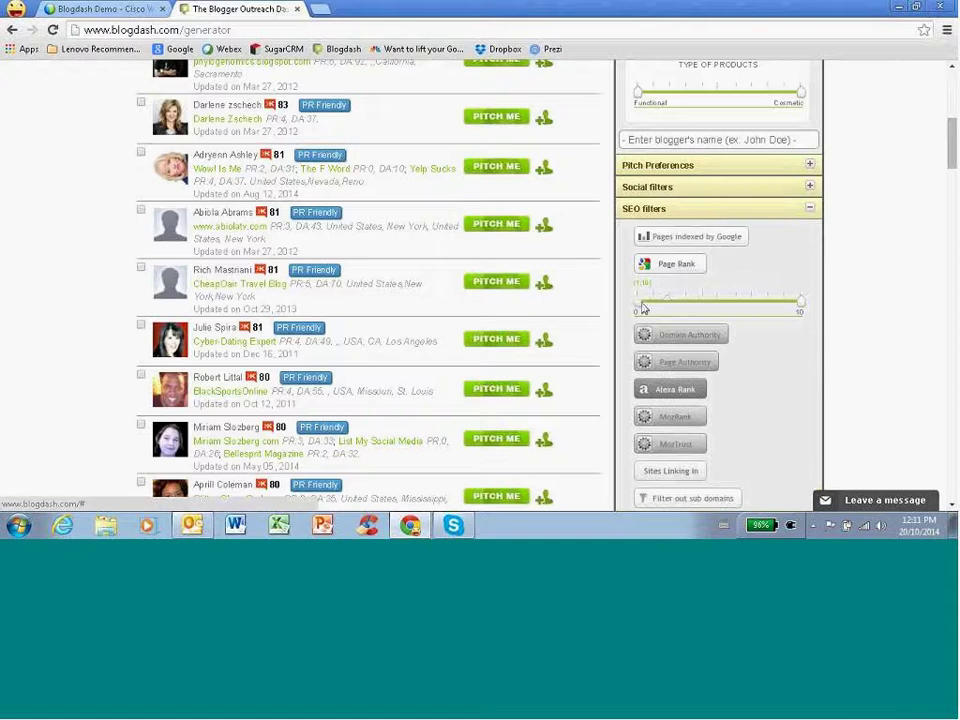
left_click_drag(637, 303, 671, 302)
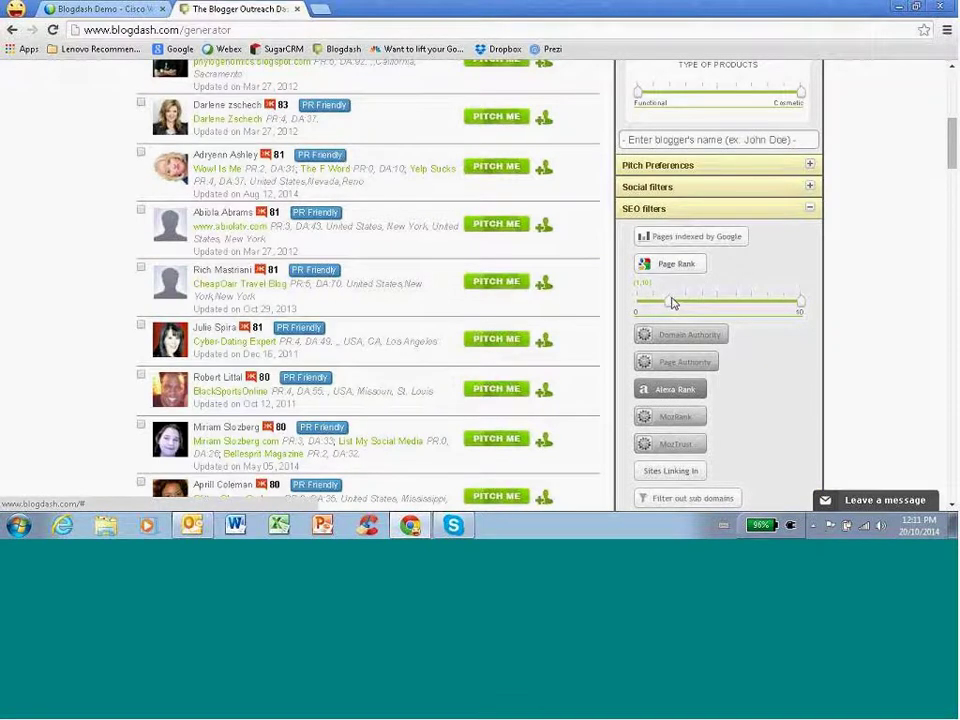
left_click(676, 265)
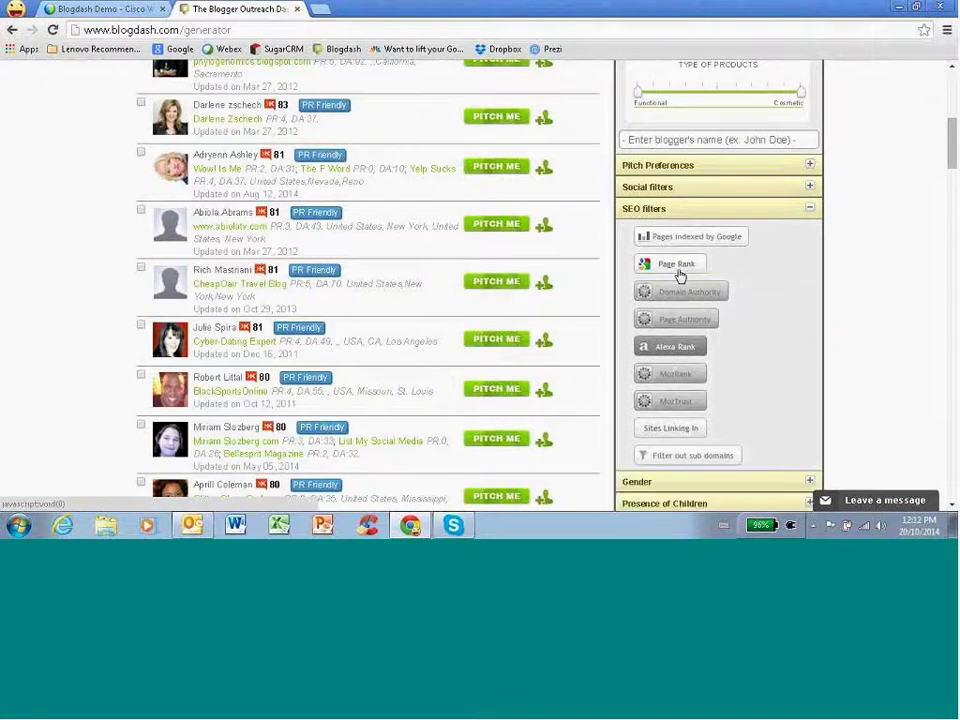
left_click(664, 291)
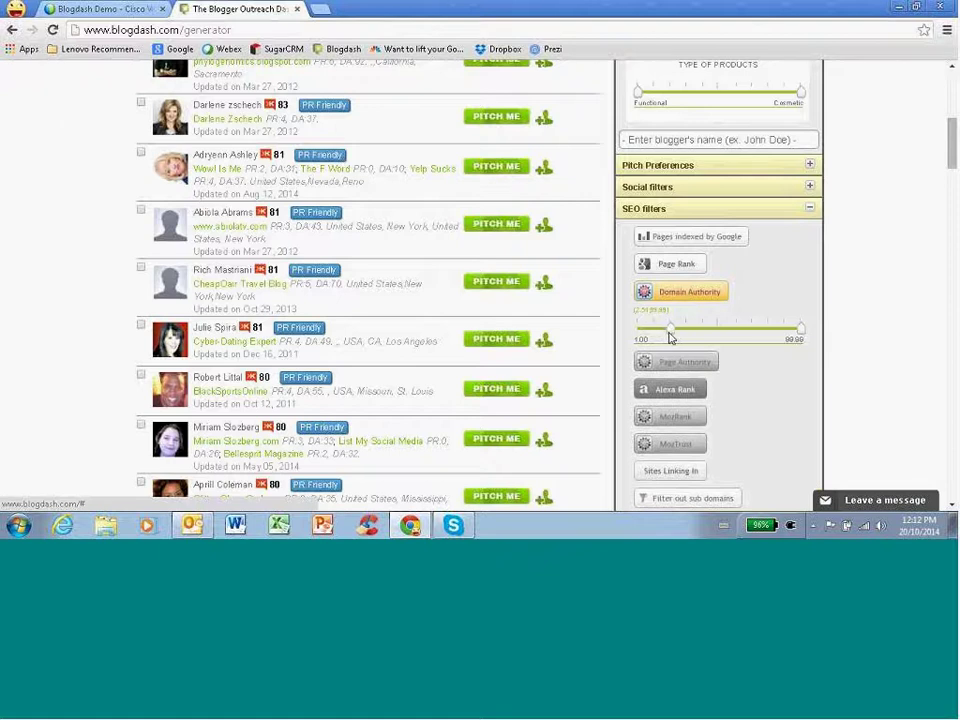
left_click(683, 293)
Raise the minimum Alexa Rank in the SEO filters to about 54,000.
left_click(675, 346)
left_click_drag(638, 384, 738, 388)
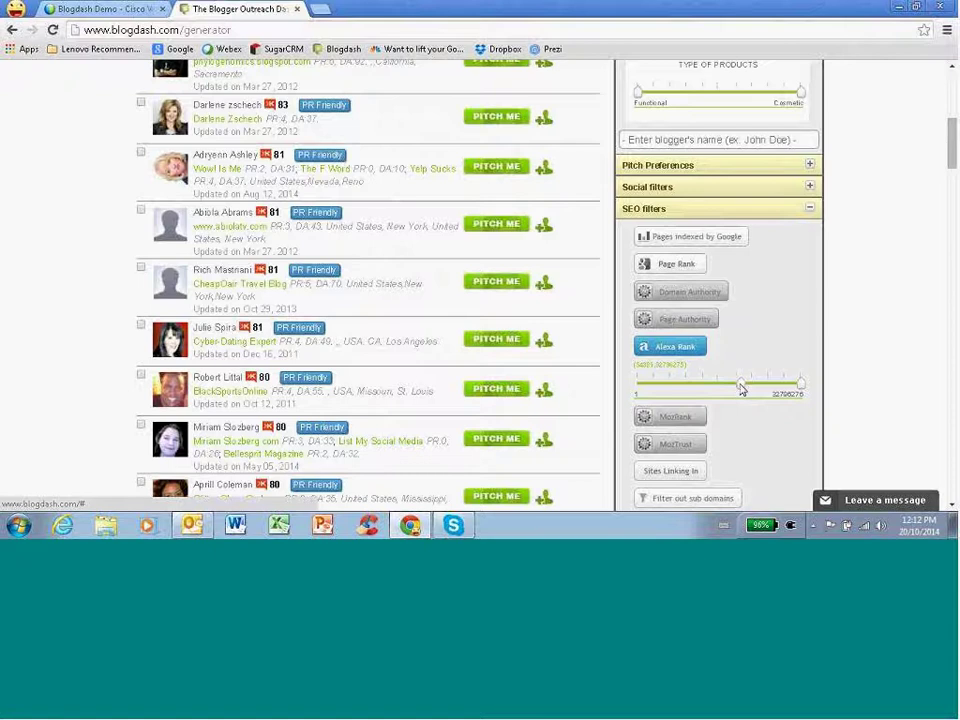
scroll(899, 150, "down", 2)
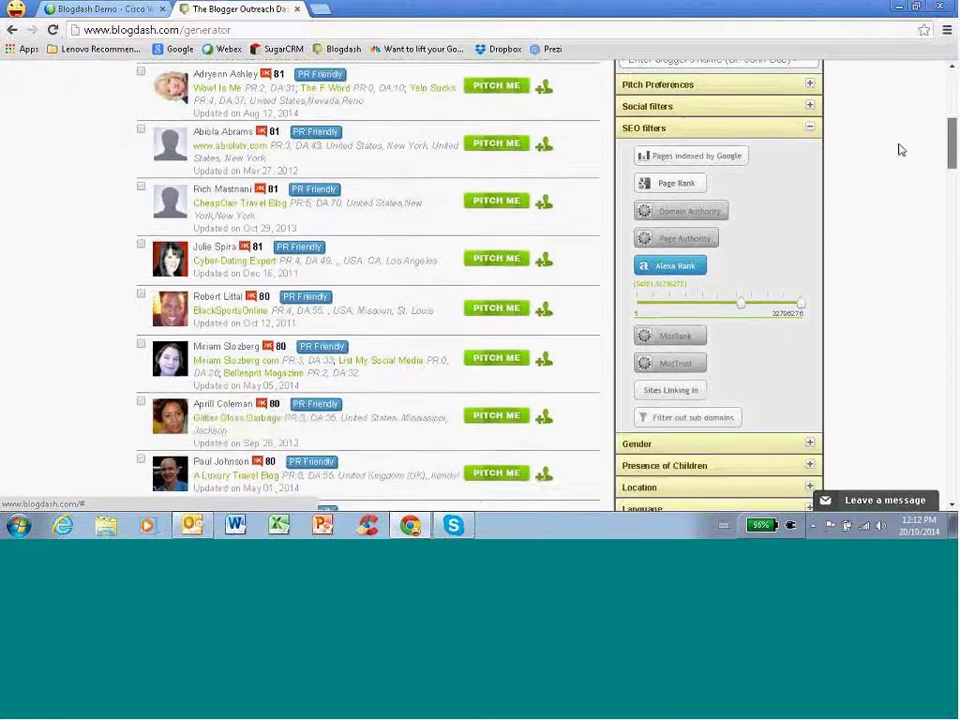
scroll(899, 150, "down", 1)
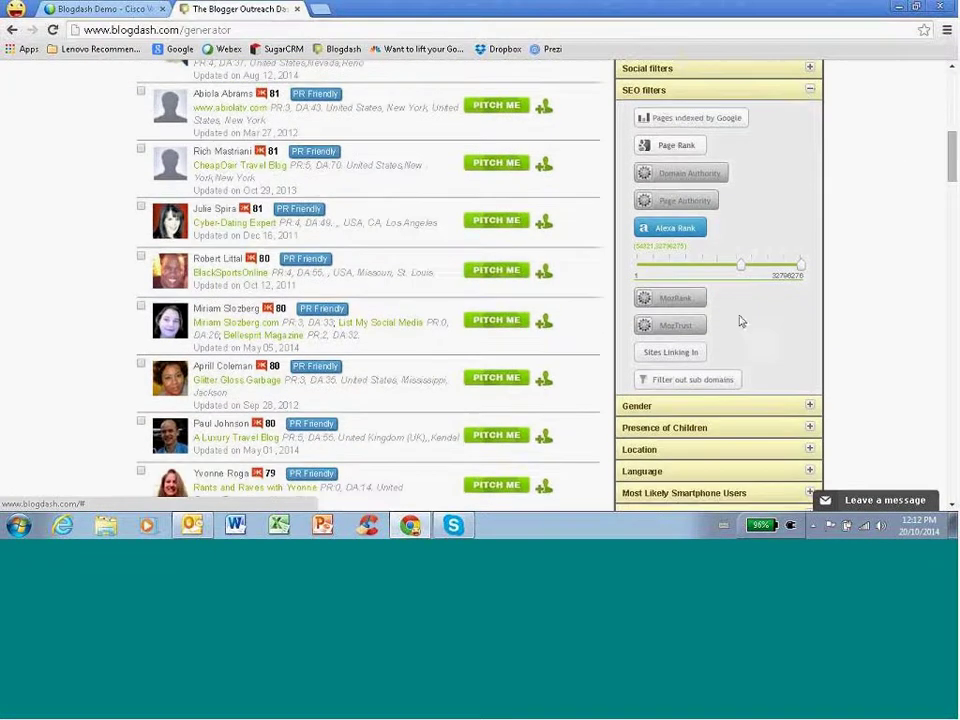
left_click(812, 92)
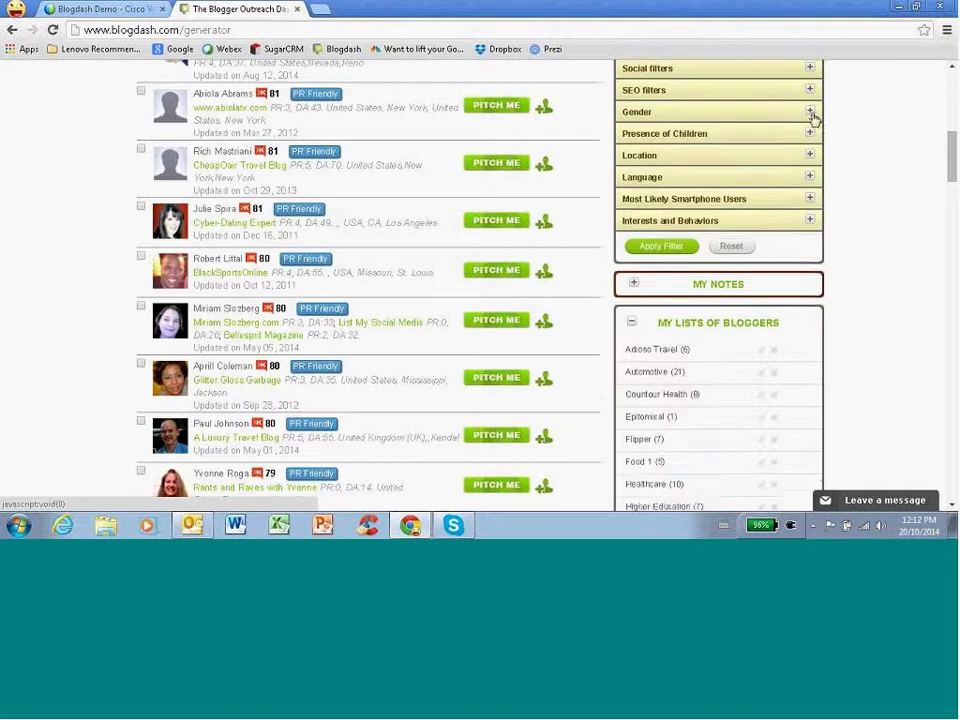
Examine the options of the Gender and Presence of Children filters.
left_click(811, 113)
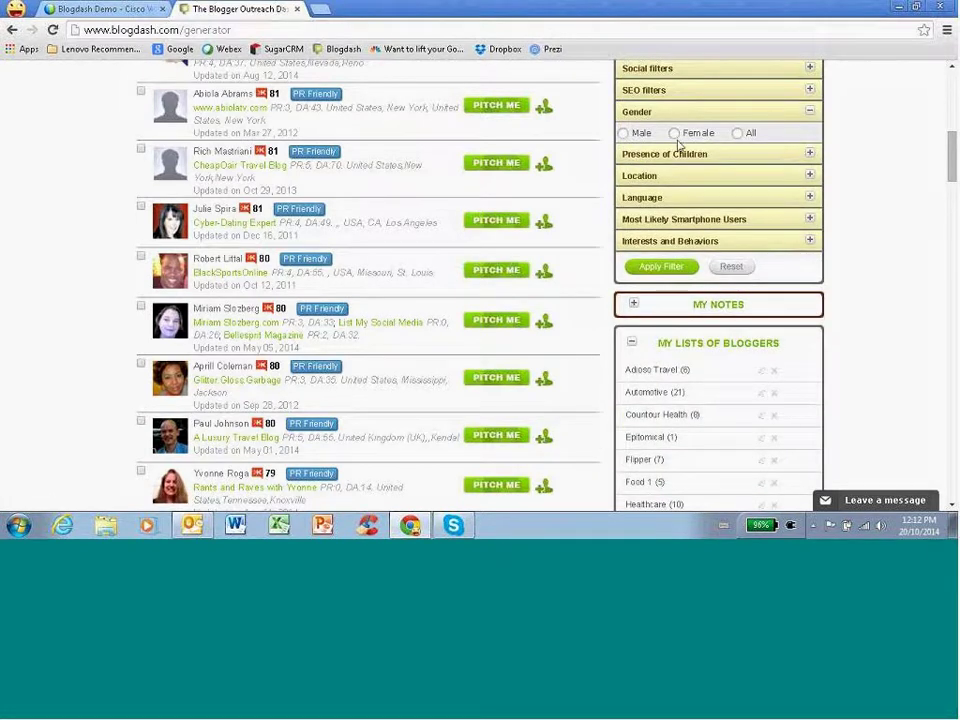
left_click(810, 111)
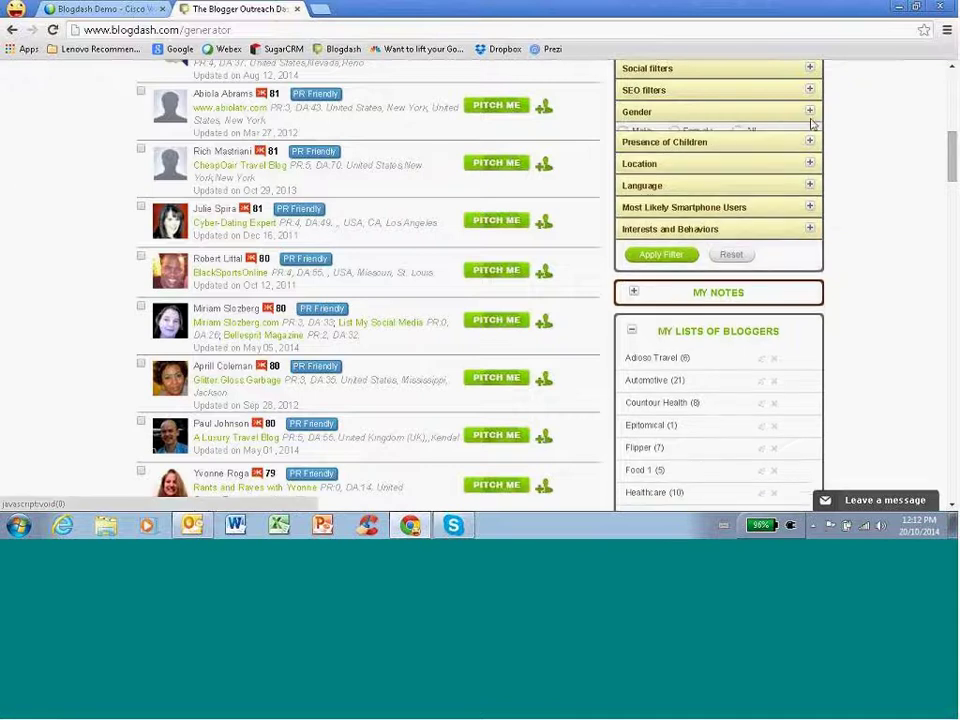
left_click(810, 134)
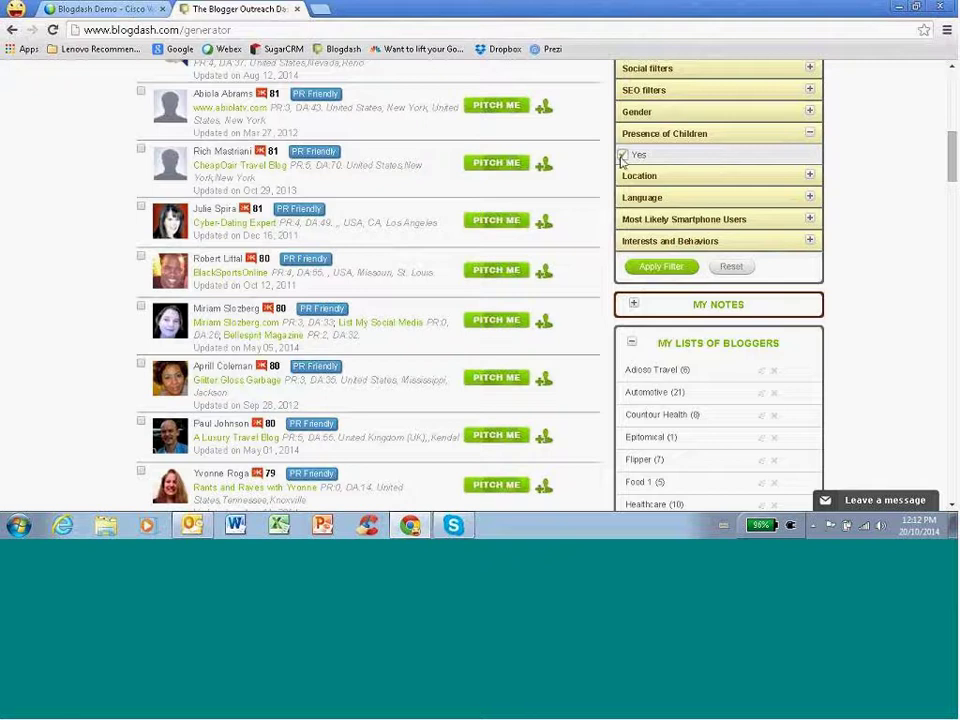
left_click(809, 134)
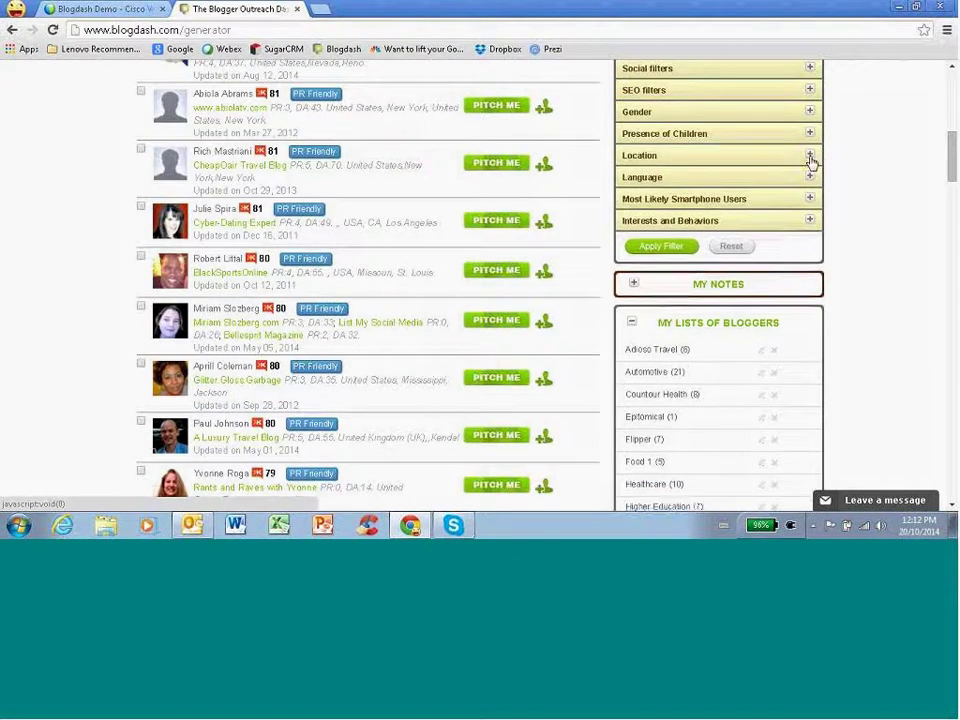
Add United States, California and Boston to the Location filter.
left_click(809, 156)
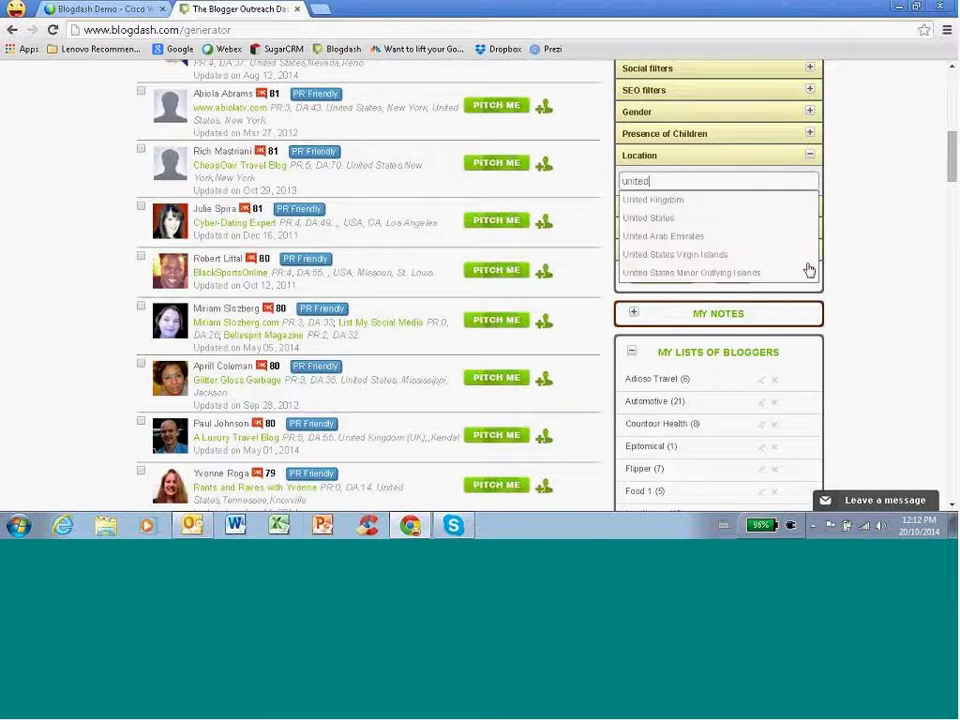
left_click(677, 222)
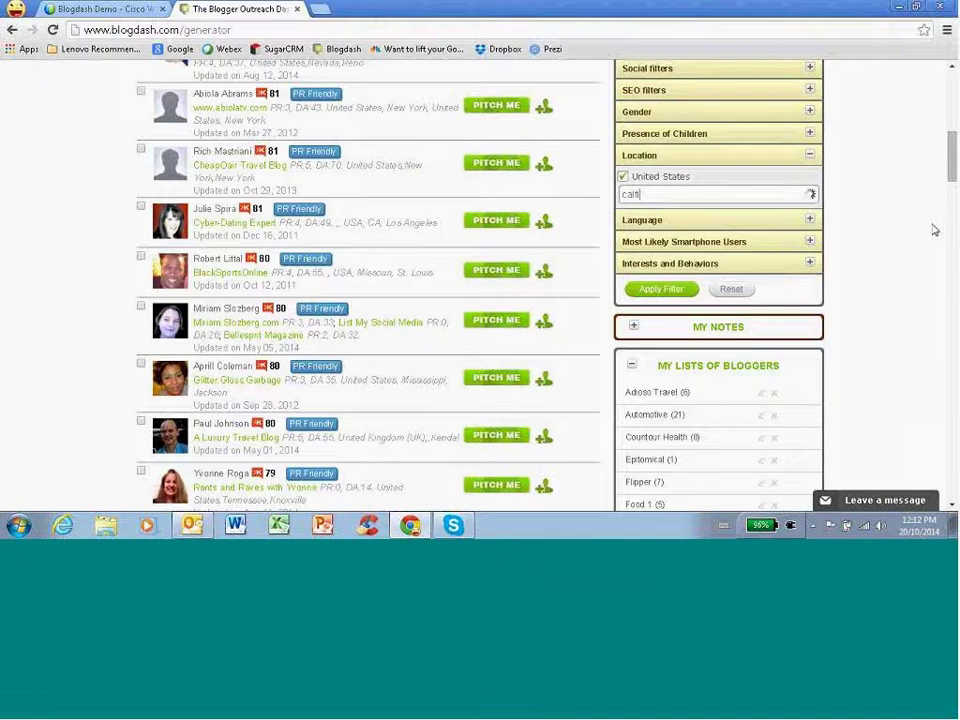
type("califor")
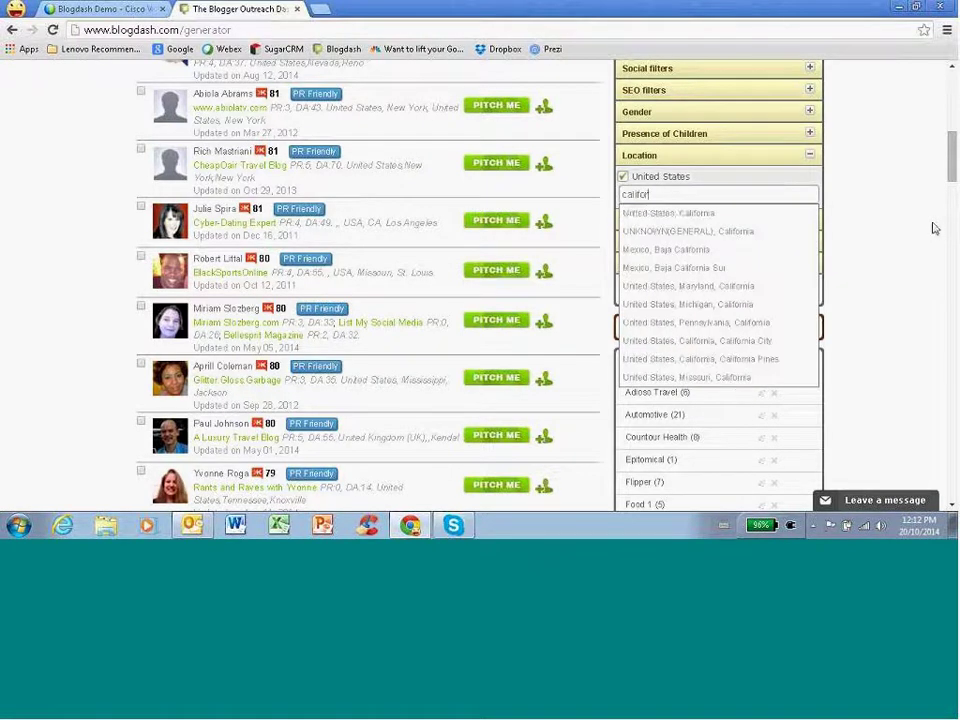
left_click(694, 214)
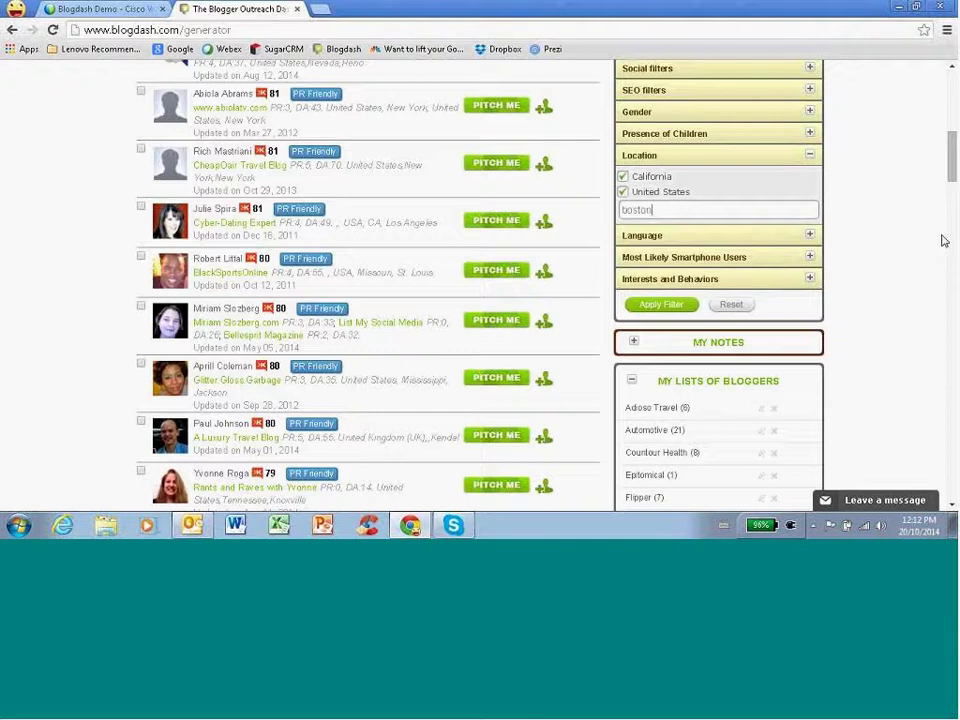
type("boston")
key("Down")
key("Return")
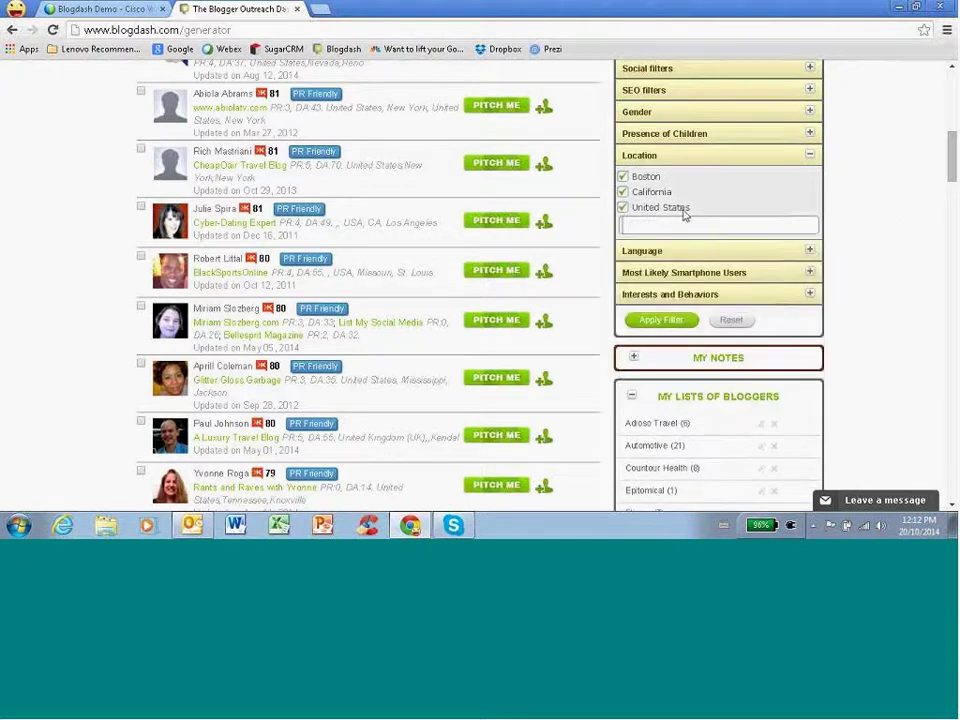
left_click(811, 157)
Restrict the Language filter to English.
left_click(790, 177)
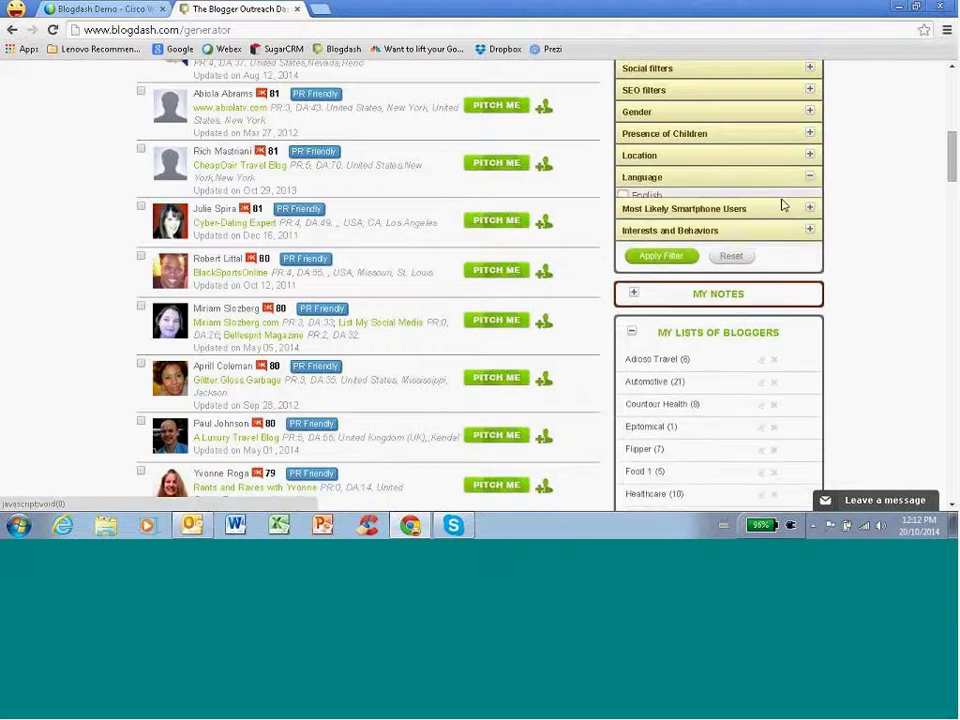
left_click(623, 199)
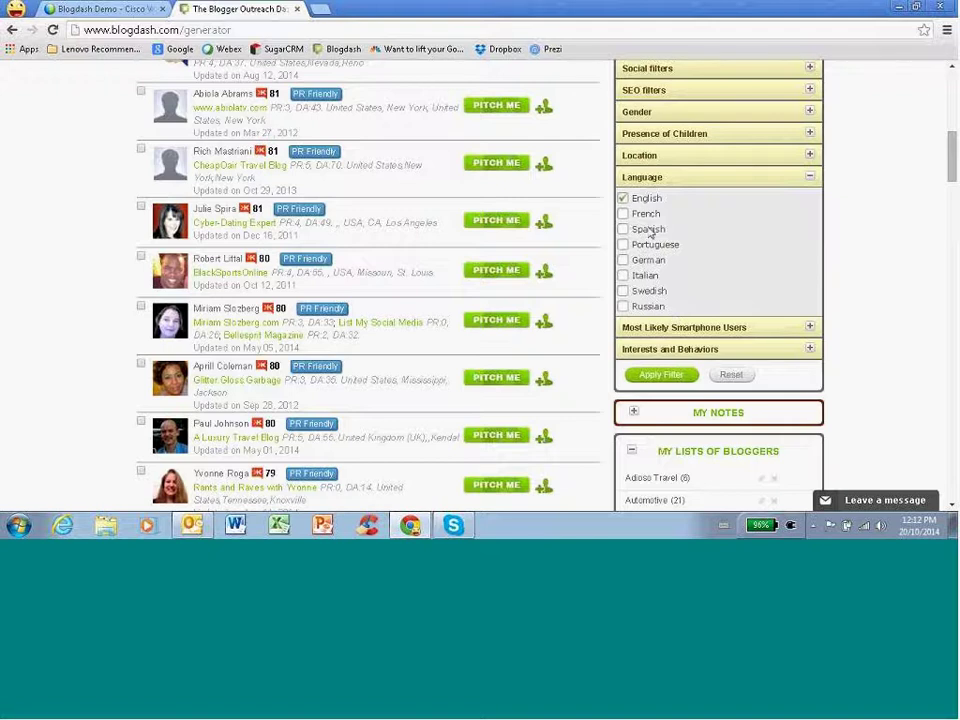
left_click(810, 177)
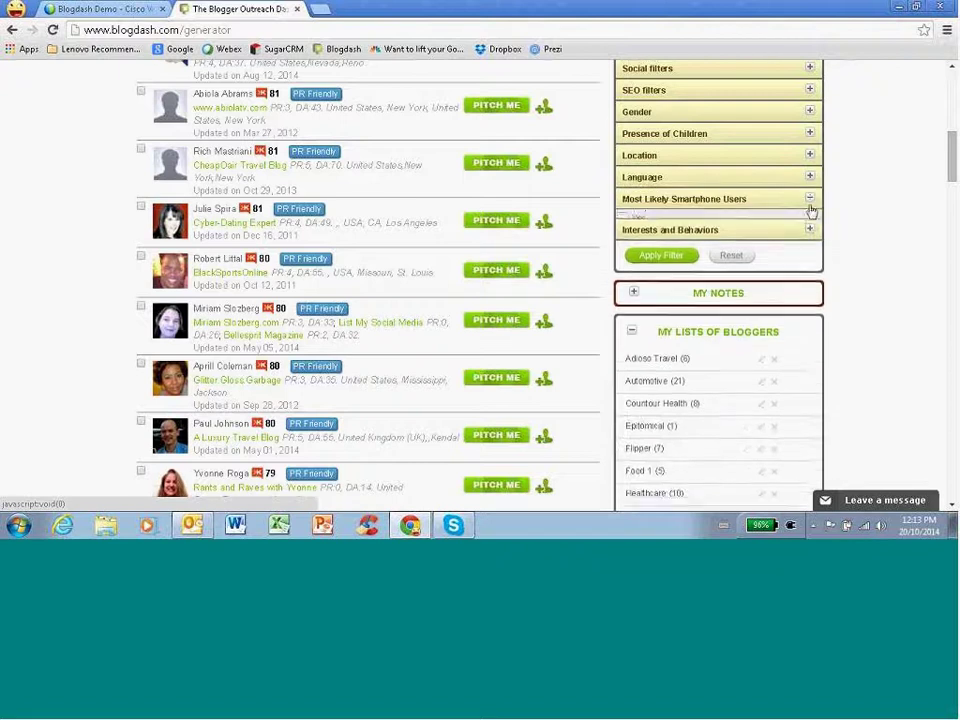
Examine the options of the Most Likely Smartphone Users and Interests and Behaviors filters.
left_click(810, 199)
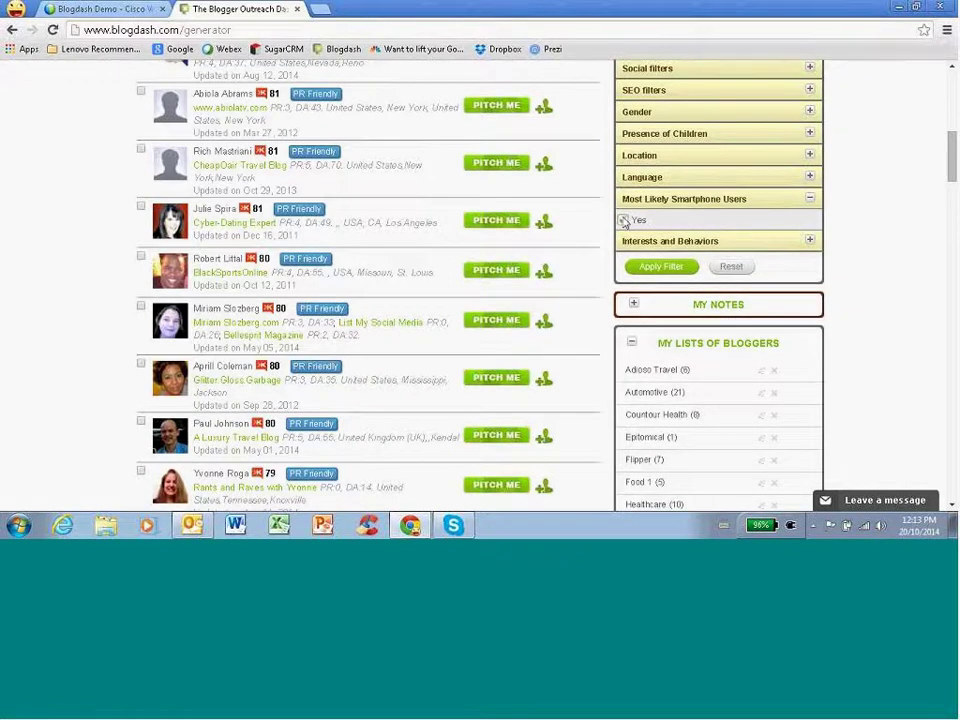
left_click(810, 200)
left_click(810, 220)
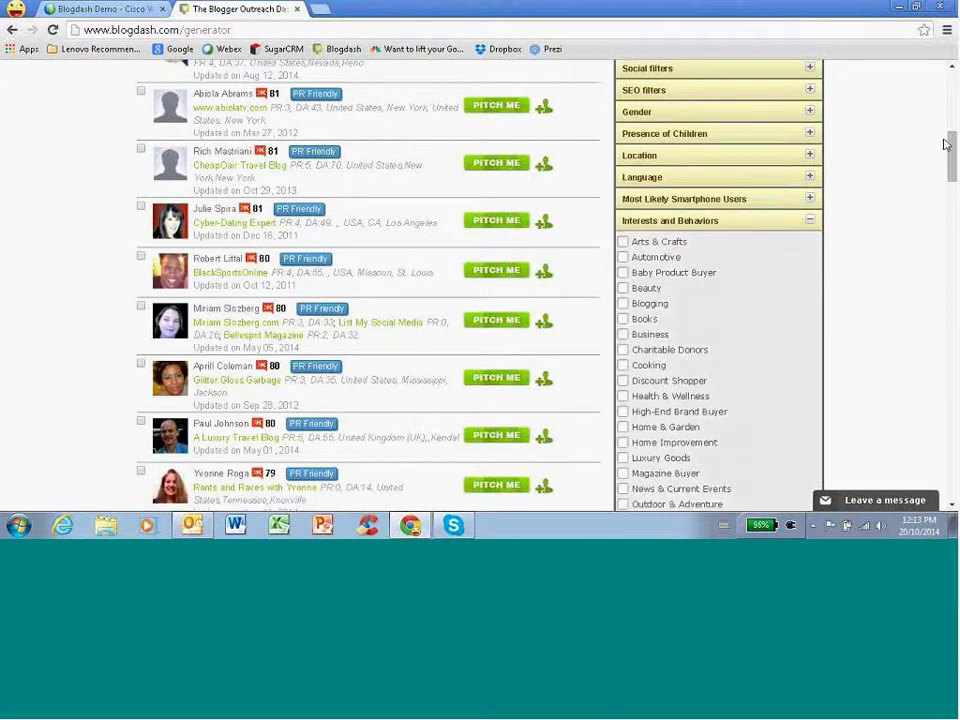
scroll(820, 233, "down", 1)
scroll(874, 293, "down", 3)
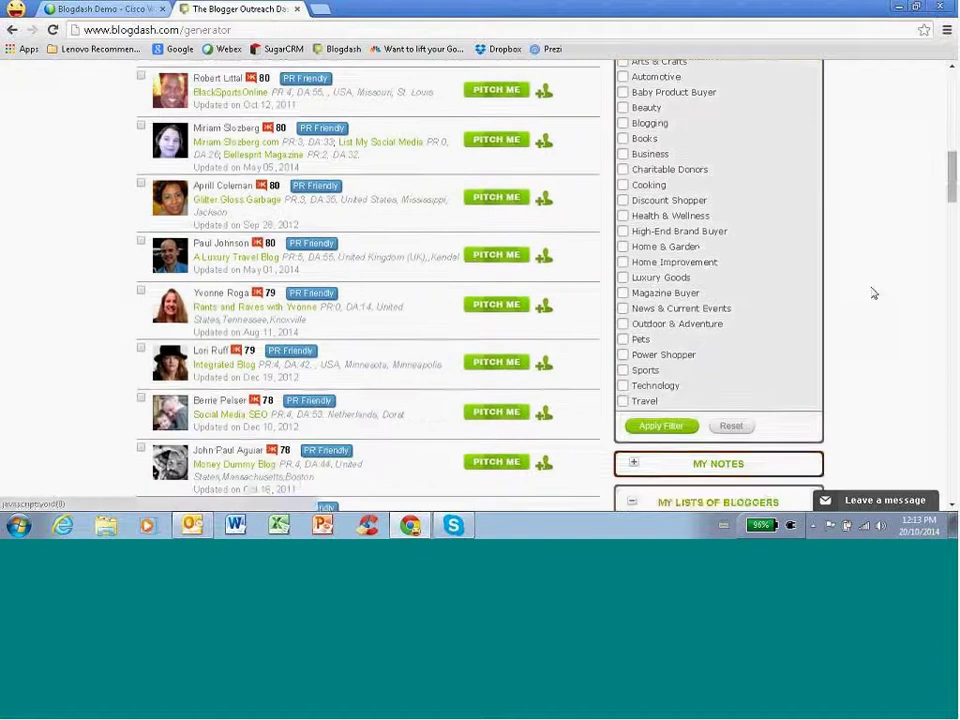
scroll(735, 148, "up", 10)
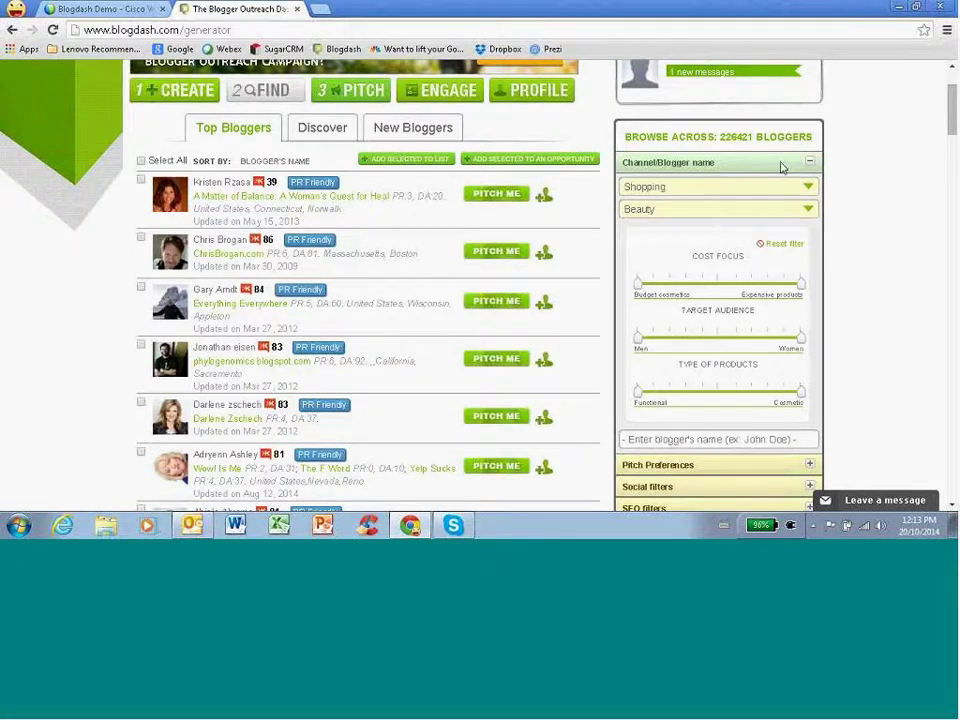
Open the profile of the blogger behind Everything Everywhere and examine the publication metrics and pitch policy.
left_click(226, 291)
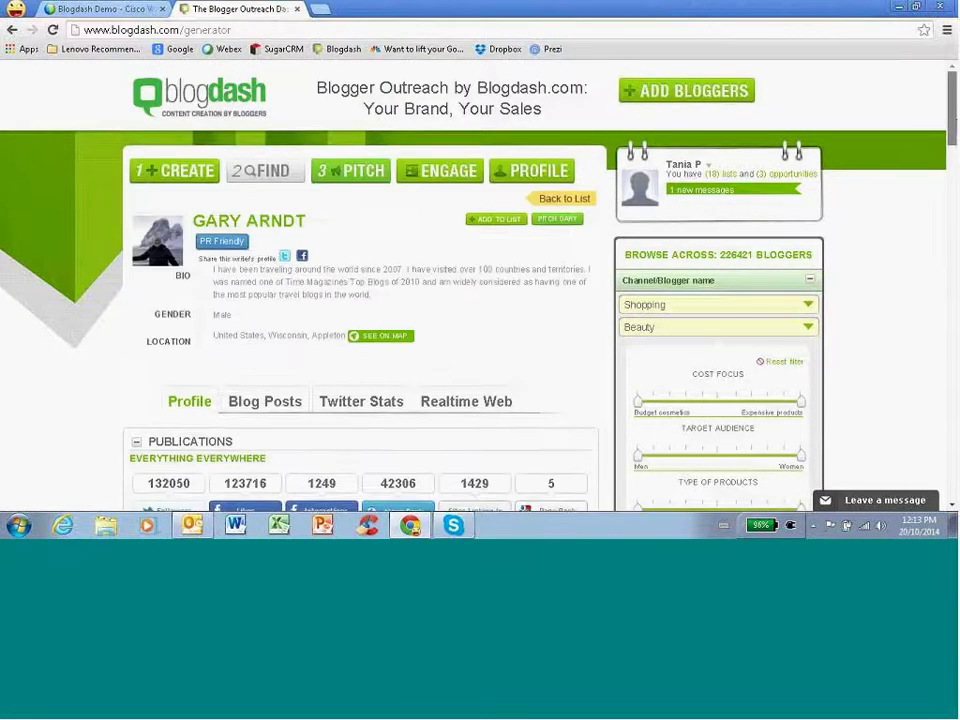
scroll(490, 337, "down", 3)
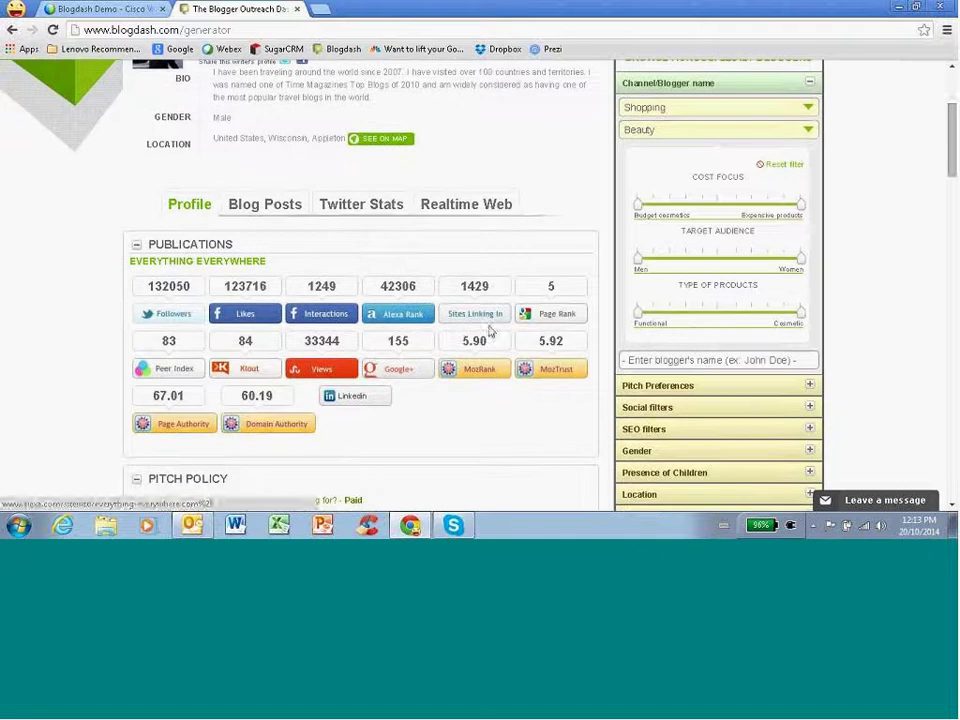
scroll(490, 337, "down", 3)
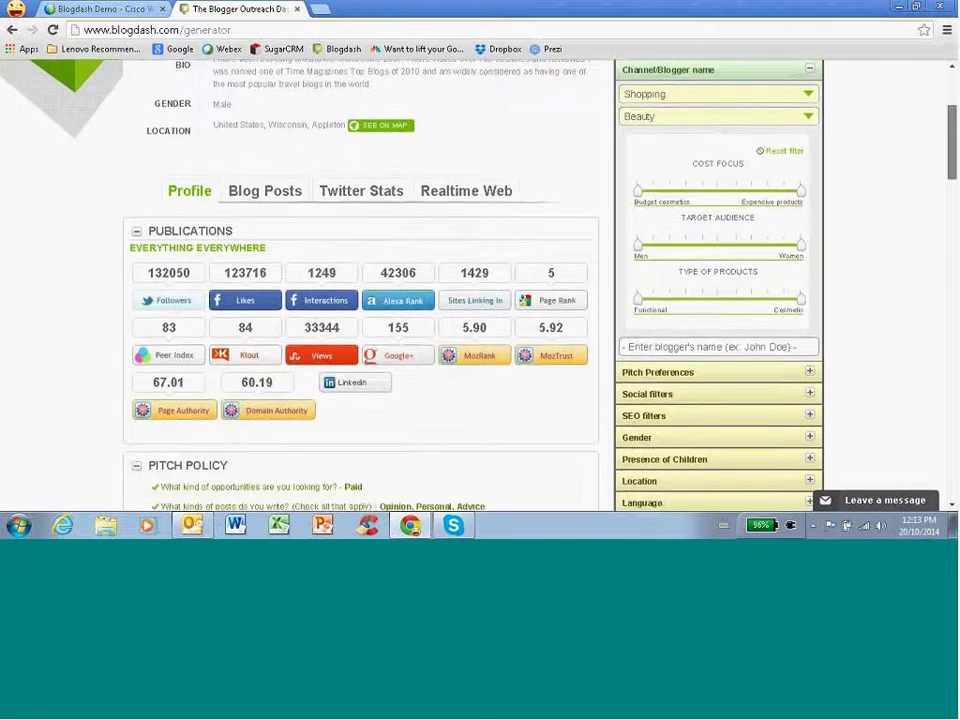
scroll(483, 500, "down", 1)
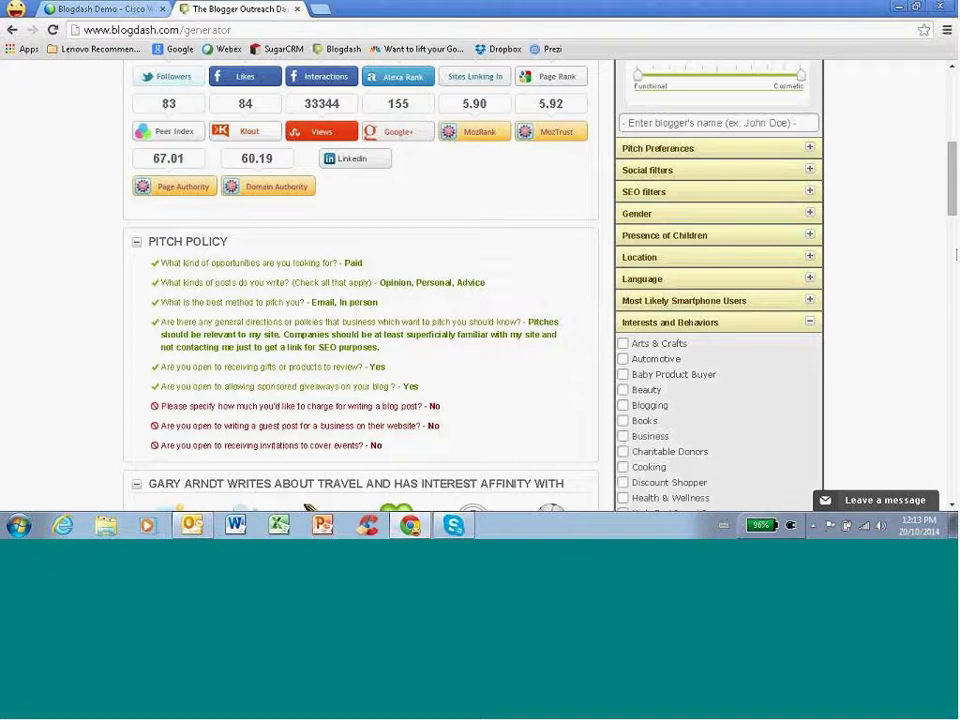
Examine the blogger's blog post statistics, including comments per week, and the list of latest posts.
scroll(360, 300, "up", 3)
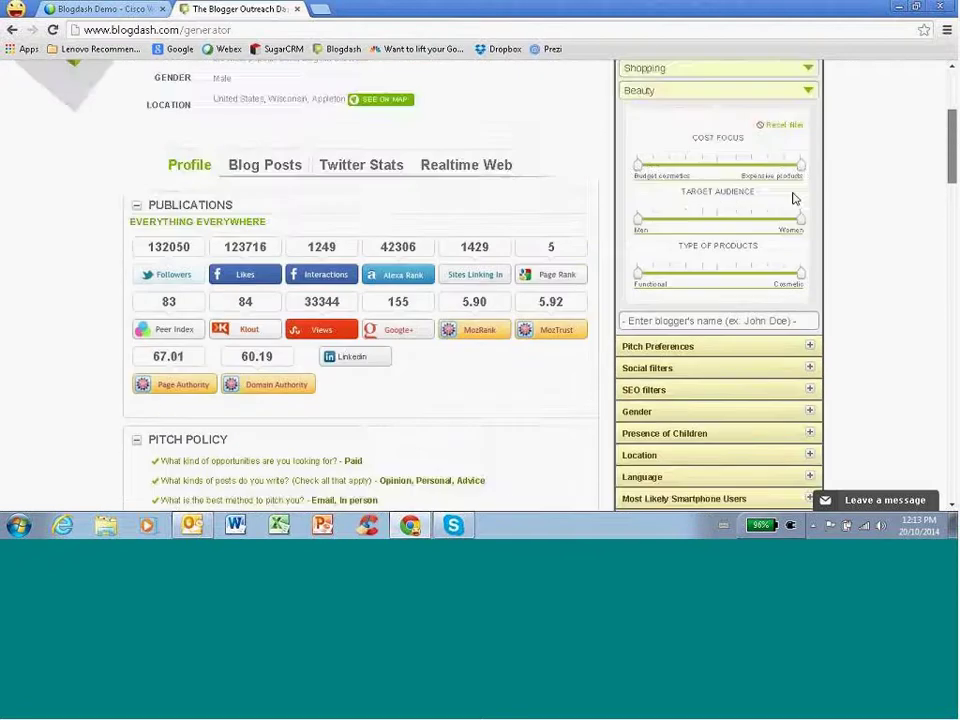
left_click(287, 213)
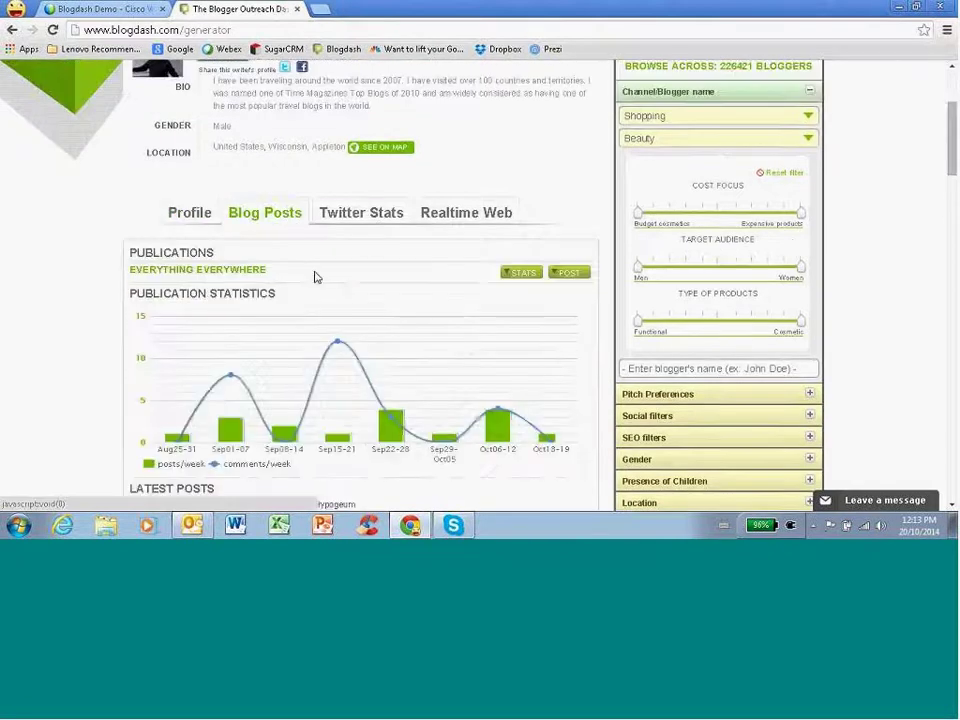
scroll(943, 197, "down", 1)
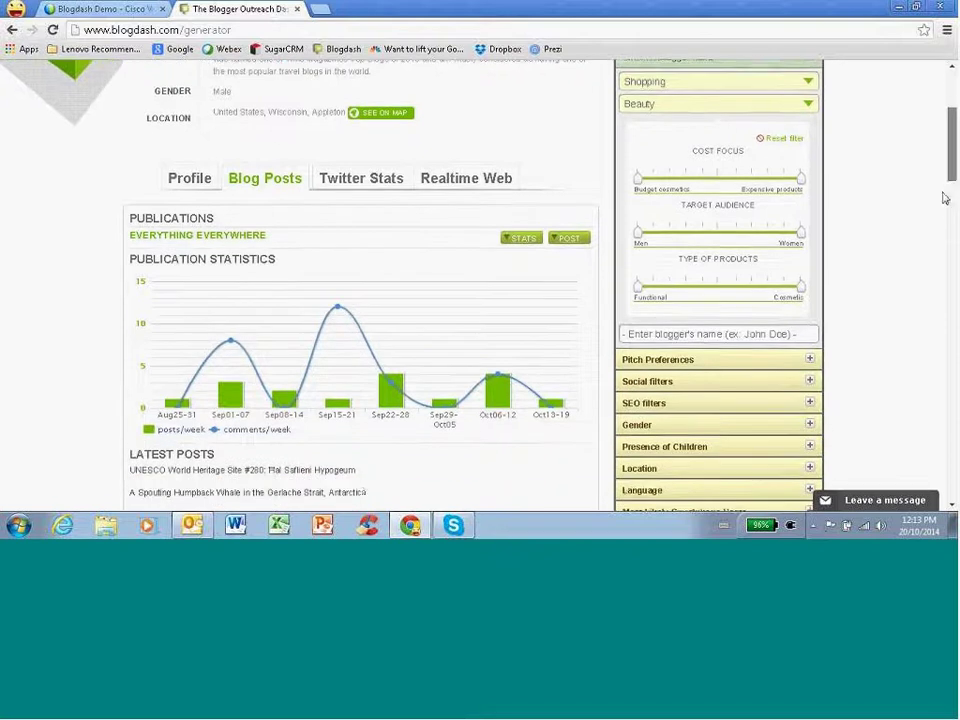
mouse_move(497, 378)
mouse_move(390, 370)
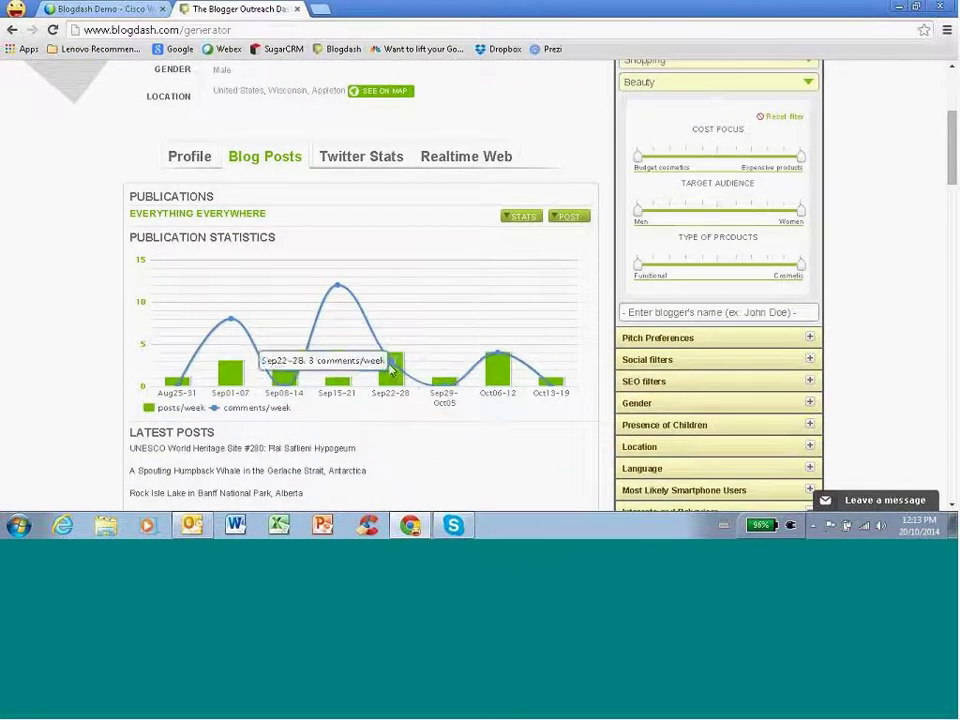
mouse_move(285, 379)
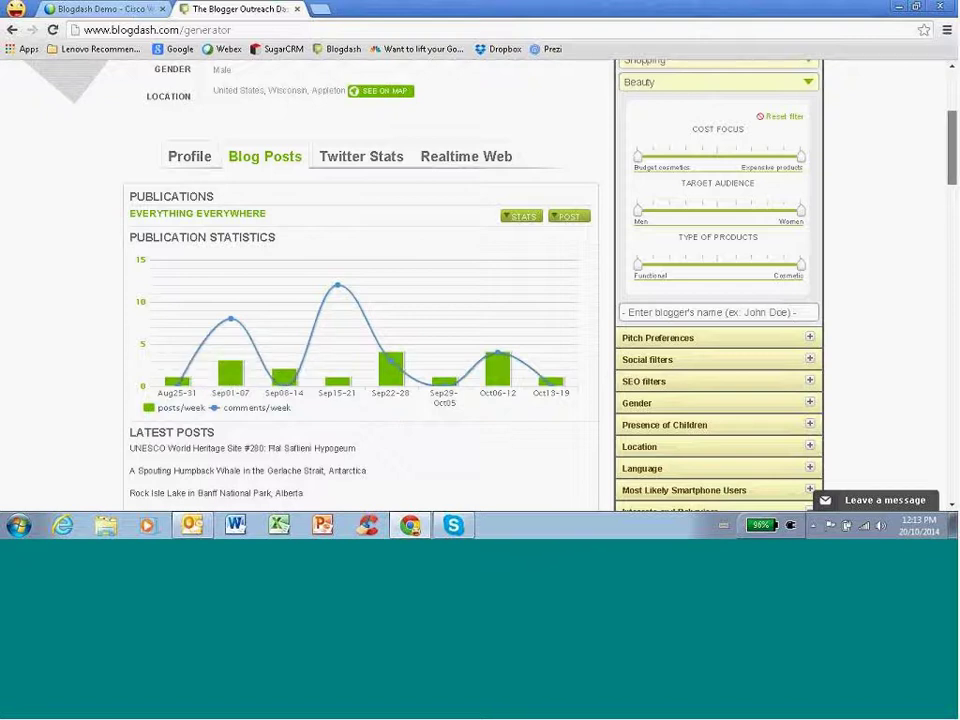
scroll(360, 300, "down", 1)
scroll(358, 326, "down", 2)
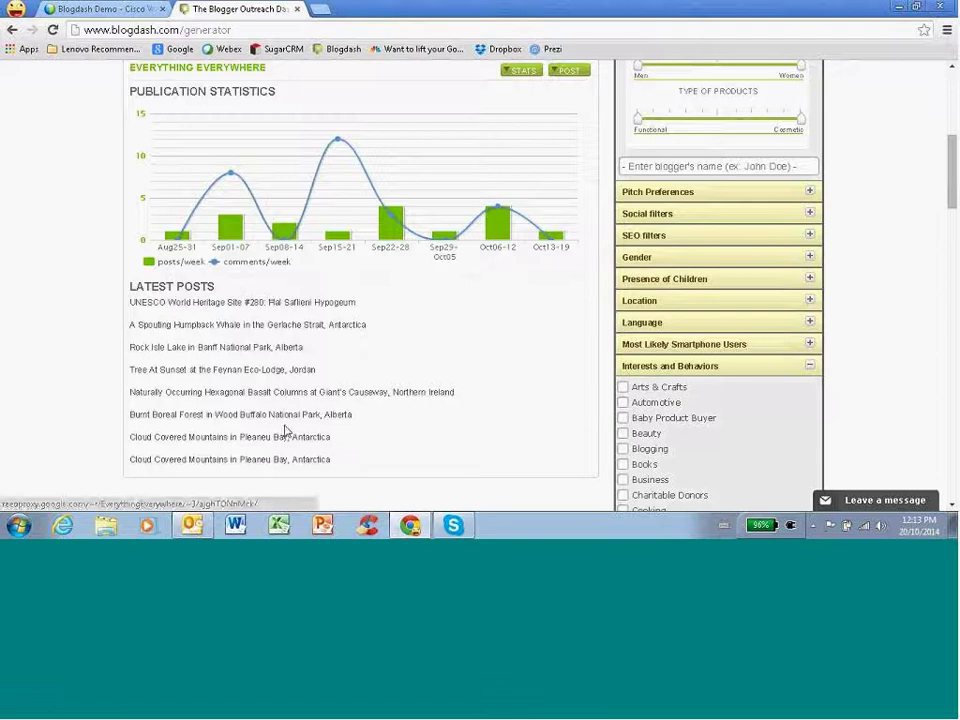
Examine the blogger's Twitter statistics and the realtime web mentions, and close the blogger's profile.
scroll(390, 165, "up", 3)
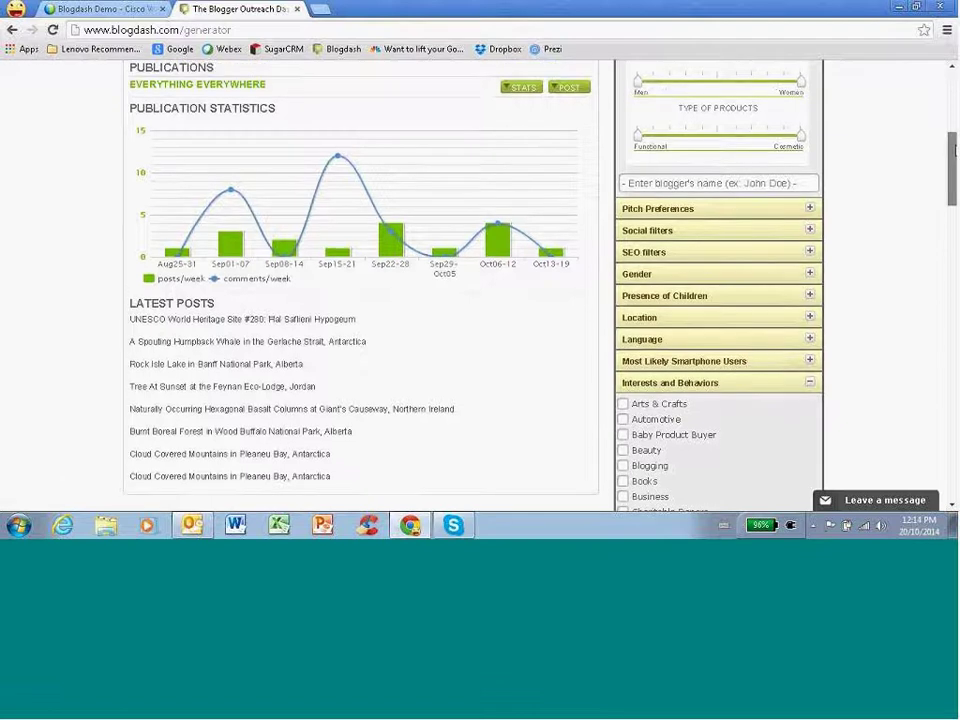
left_click(389, 166)
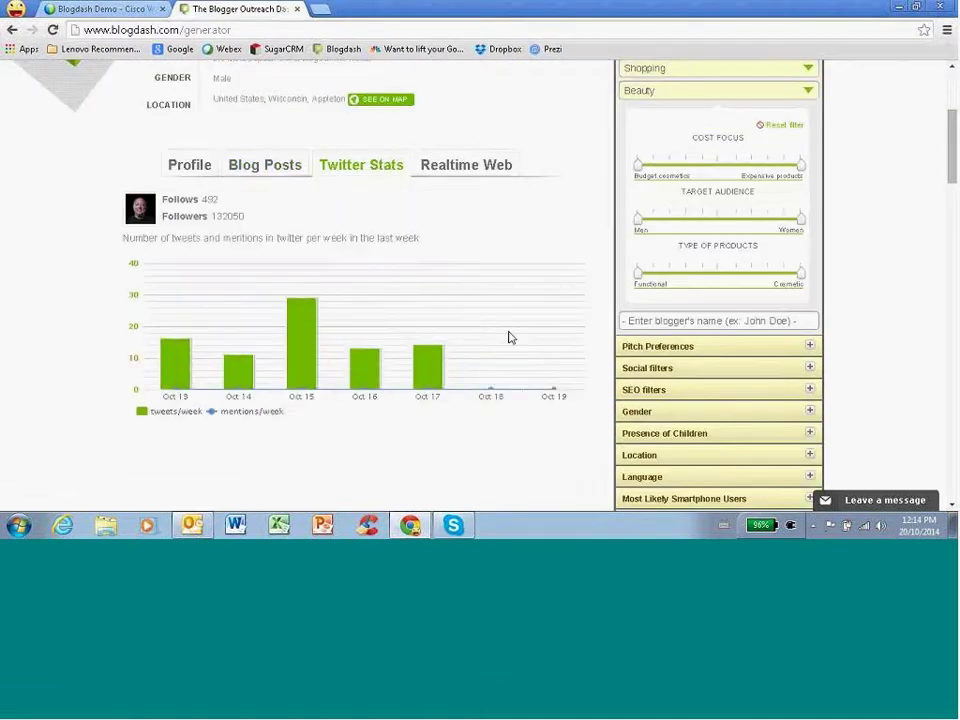
mouse_move(318, 334)
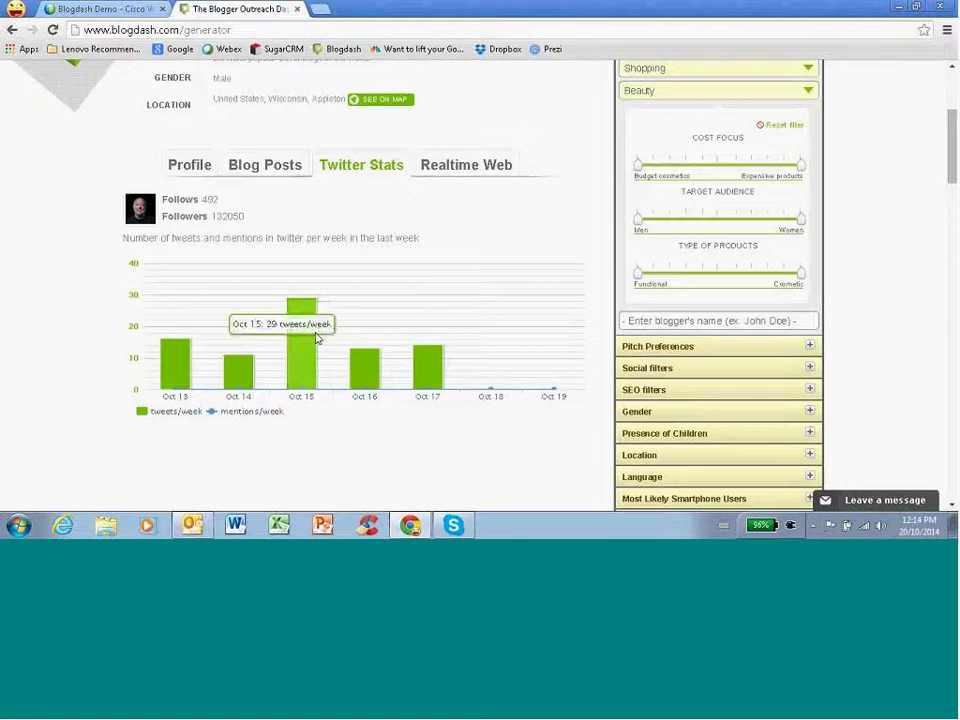
left_click(456, 166)
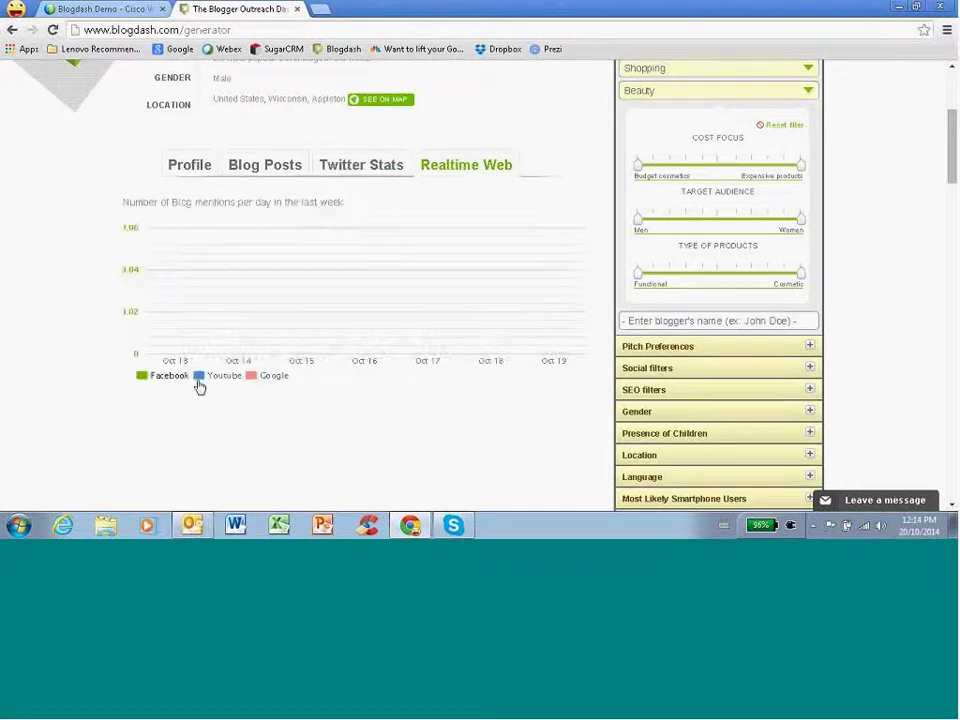
left_click_drag(953, 135, 953, 100)
left_click(563, 130)
Examine the existing-list and new-list options for adding the Everything Everywhere blogger to a list, and close them without adding.
scroll(613, 163, "down", 4)
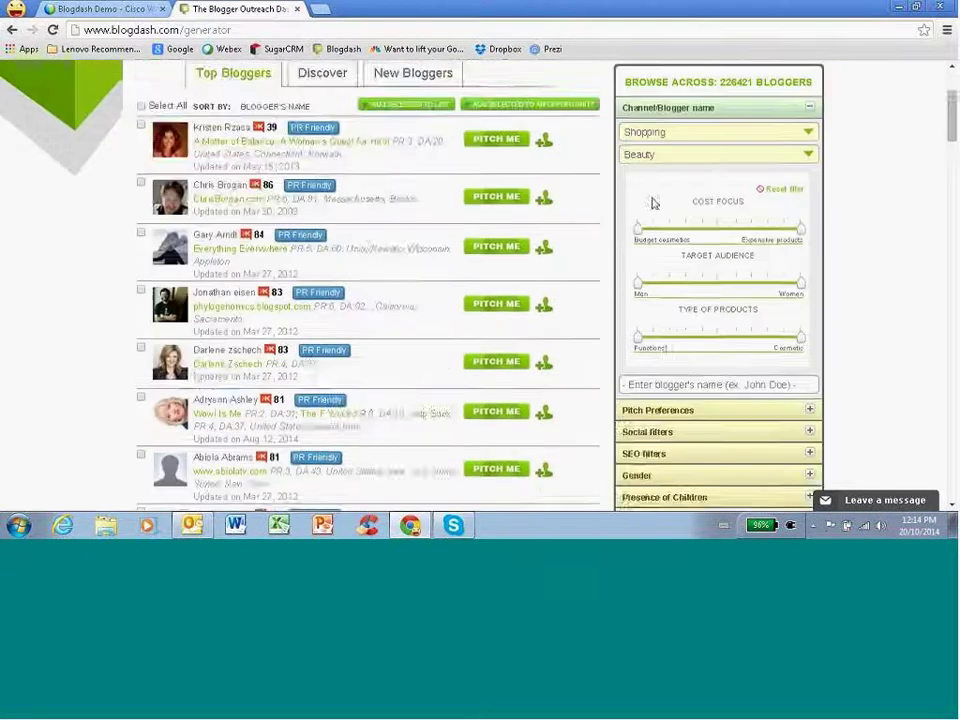
left_click(543, 86)
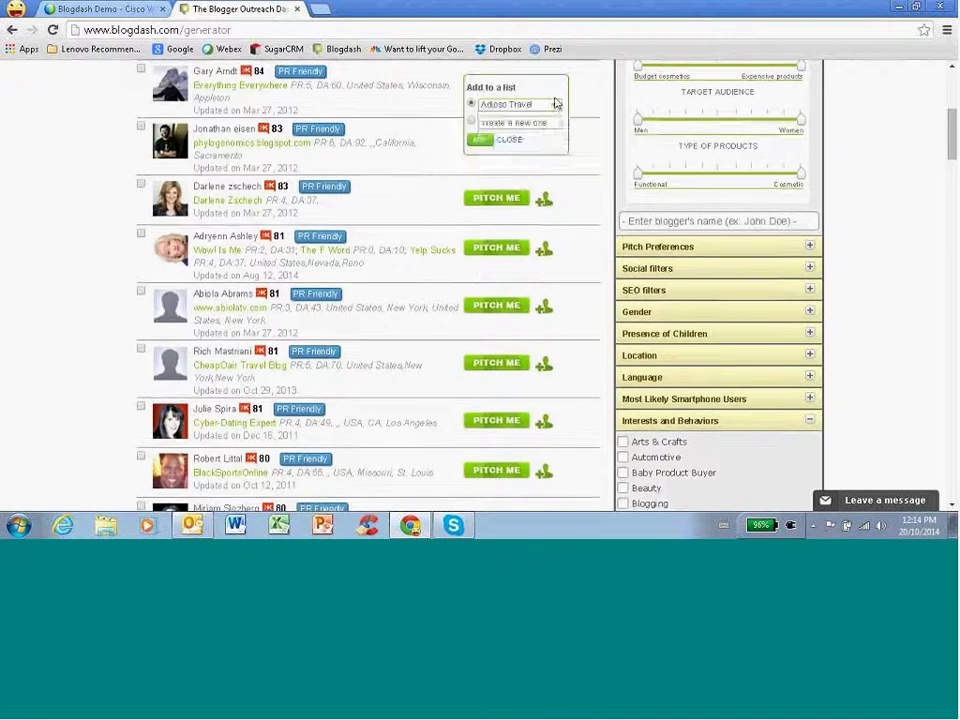
left_click(554, 104)
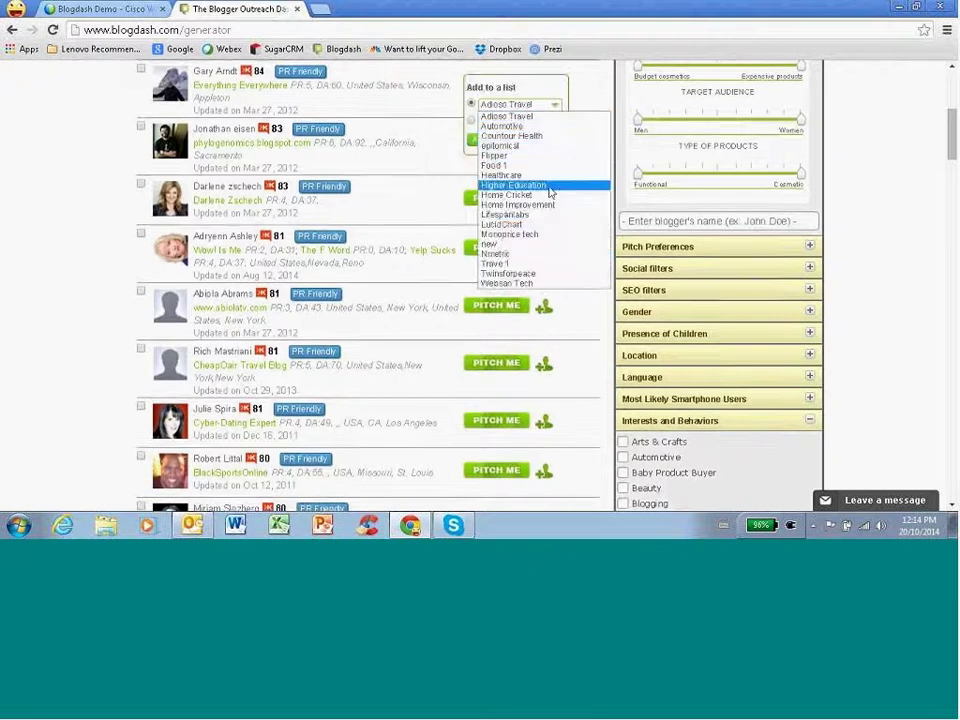
left_click(590, 91)
left_click(471, 122)
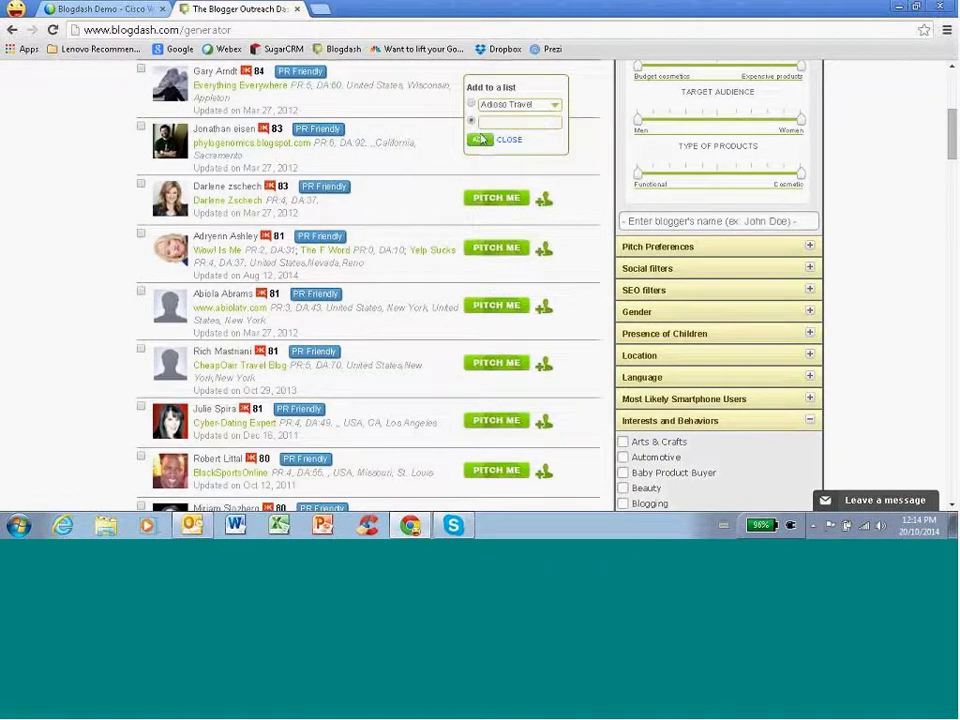
left_click(519, 142)
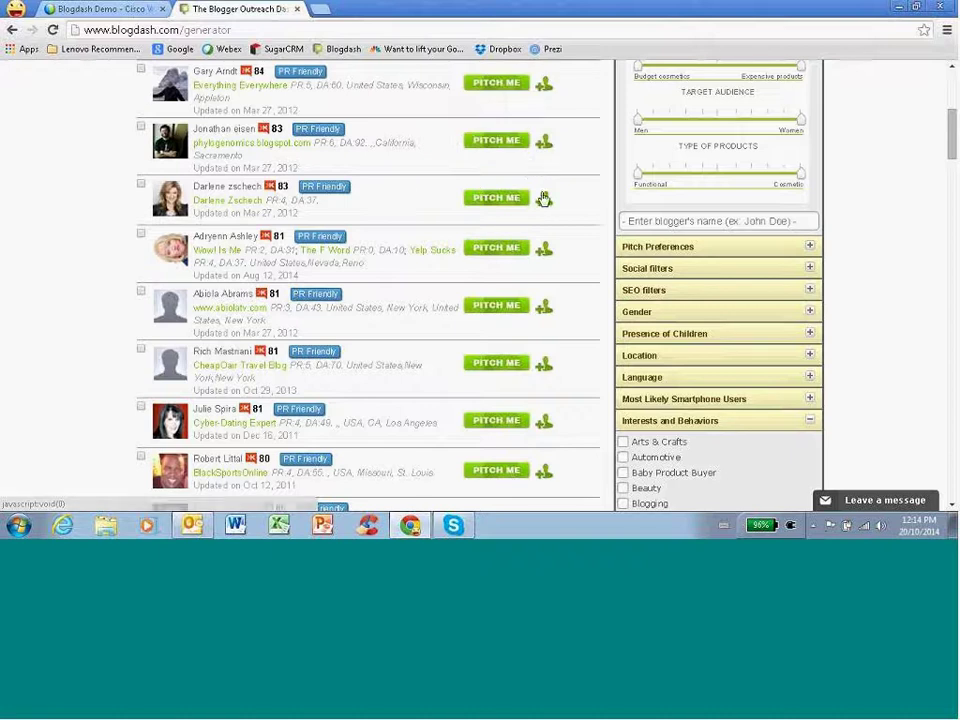
Open and dismiss the add-to-list options for two more bloggers further down the Top Bloggers results.
left_click(543, 198)
left_click(512, 255)
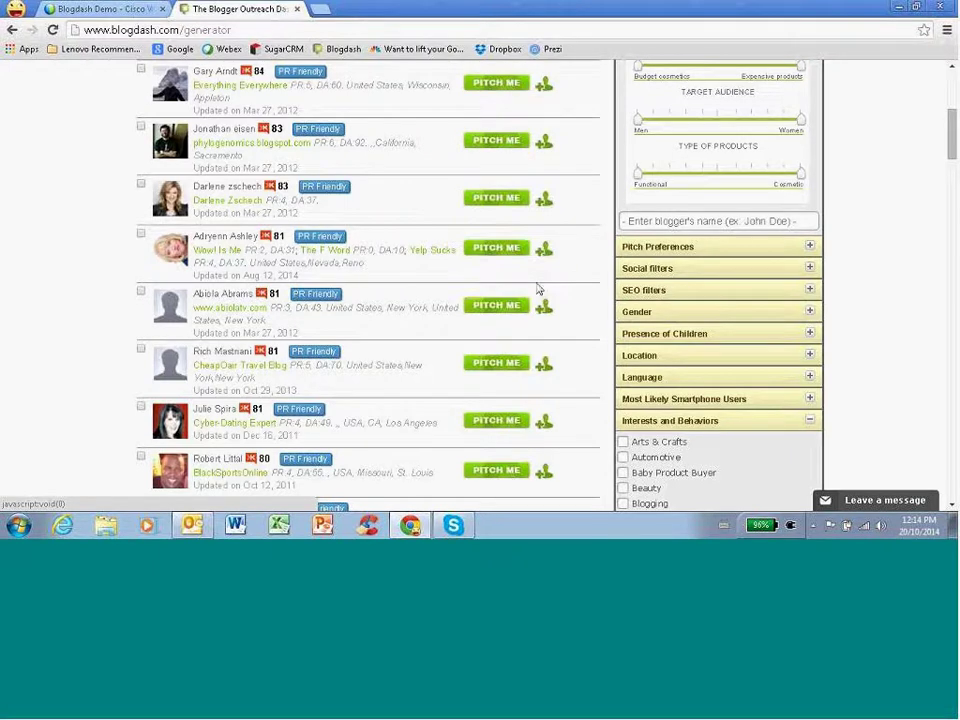
left_click(543, 307)
left_click(511, 369)
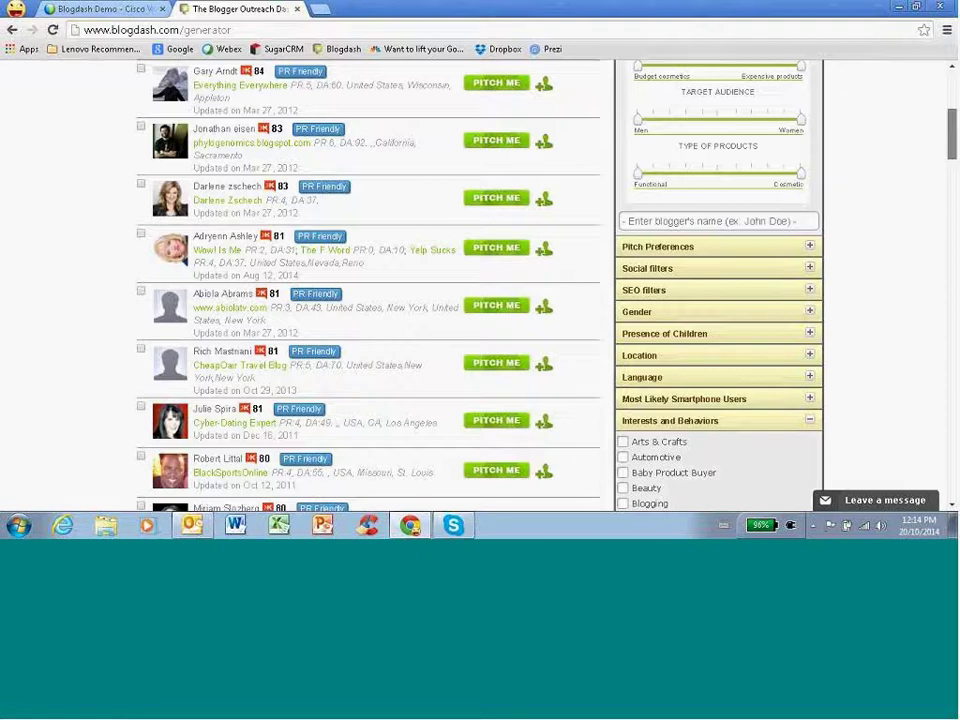
Examine the saved lists under My Lists of Bloggers on the blogger search page.
scroll(911, 213, "down", 8)
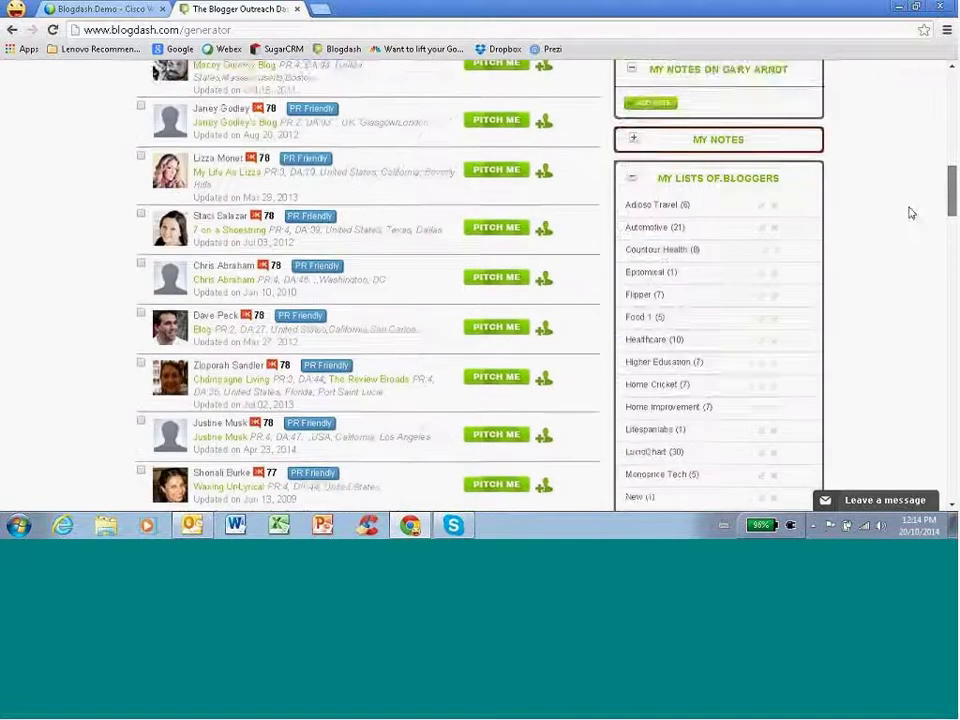
scroll(911, 213, "down", 1)
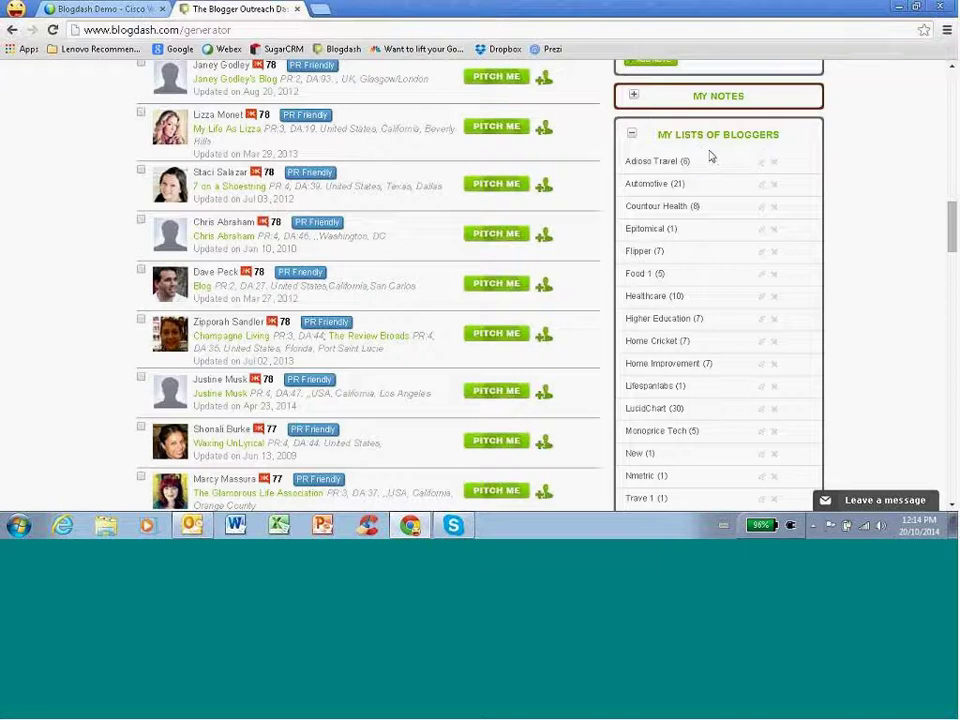
scroll(716, 234, "up", 1)
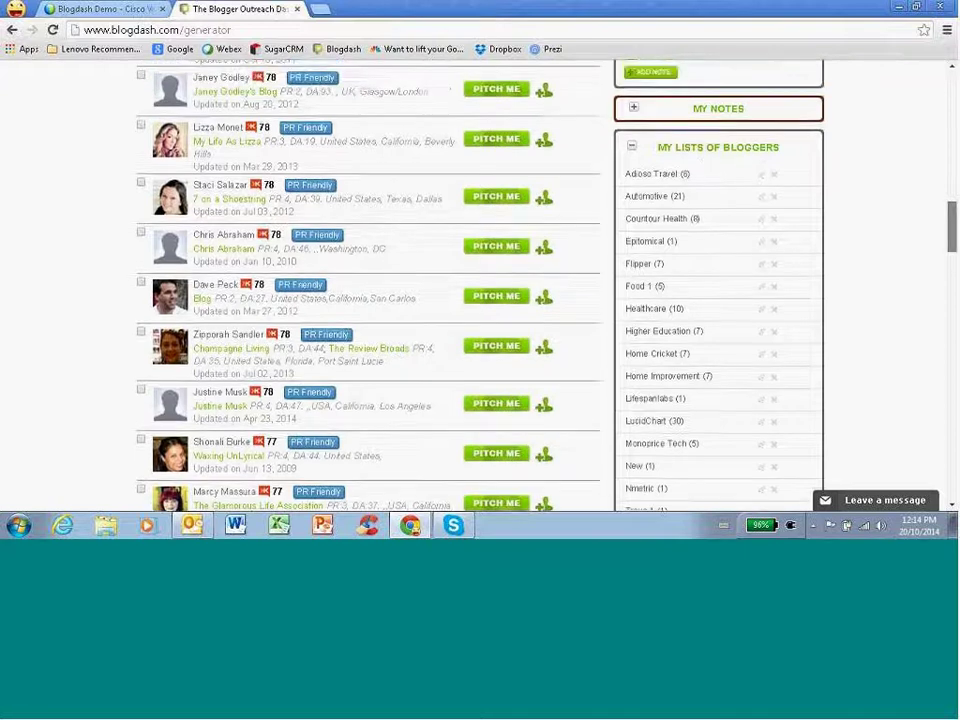
Open the Engage section and display the bloggers saved in the Automotive list.
scroll(842, 178, "up", 10)
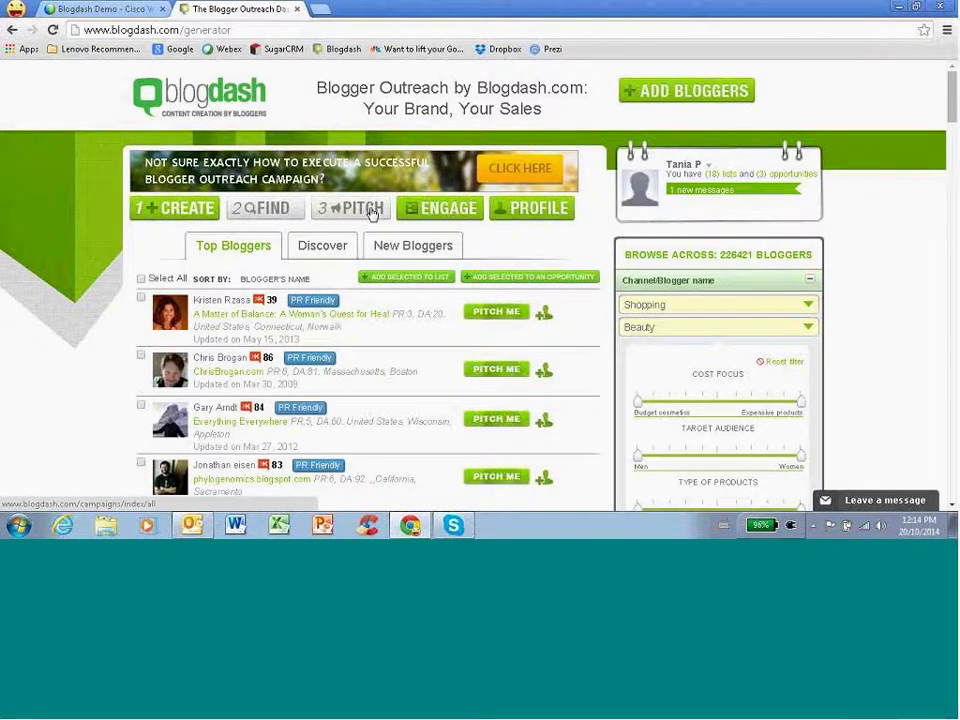
left_click(442, 217)
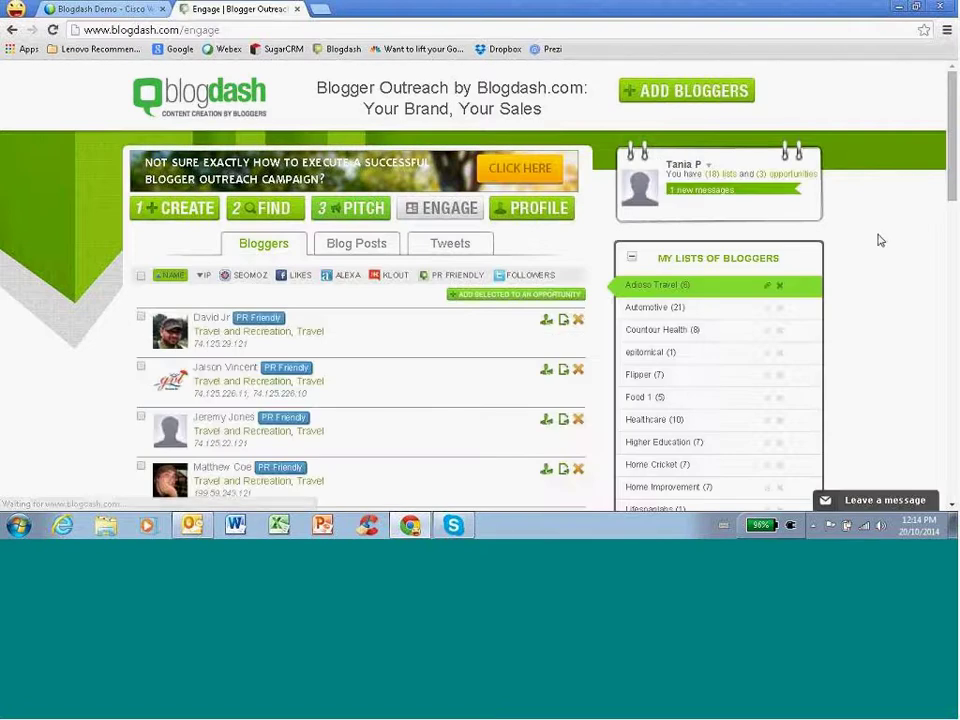
left_click(667, 310)
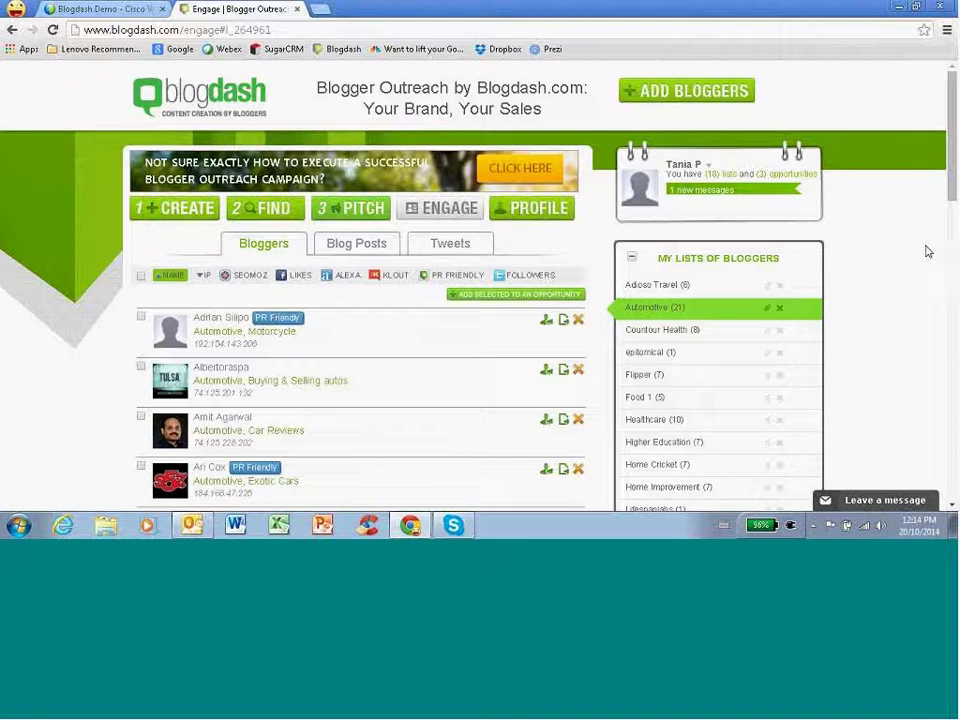
Examine the latest blog posts published by the bloggers in the Automotive list.
left_click(355, 243)
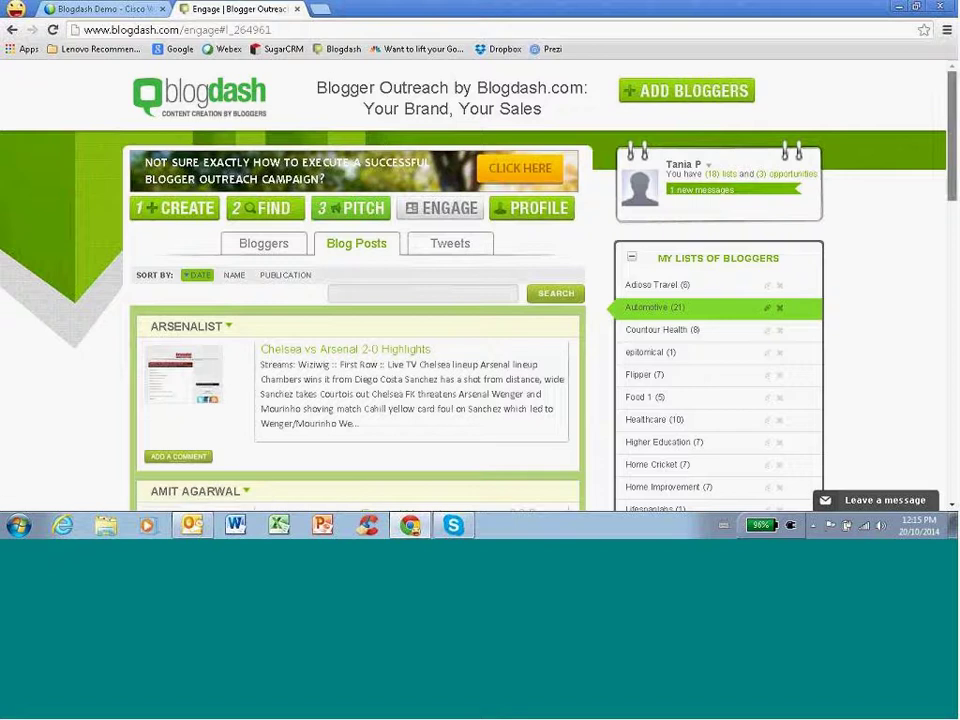
scroll(876, 253, "down", 1)
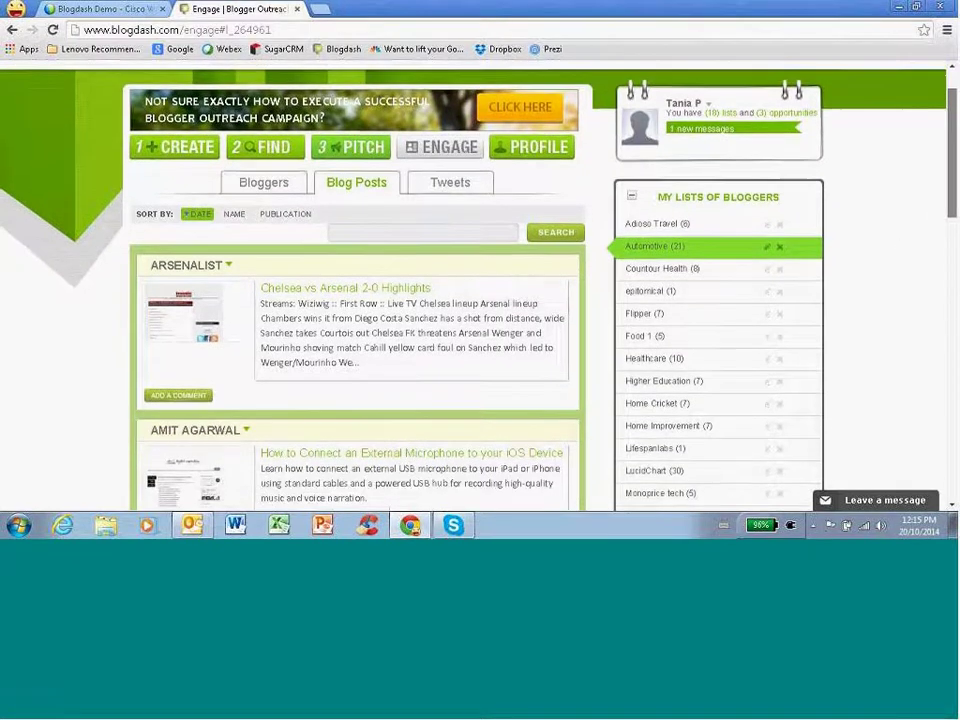
scroll(508, 212, "up", 1)
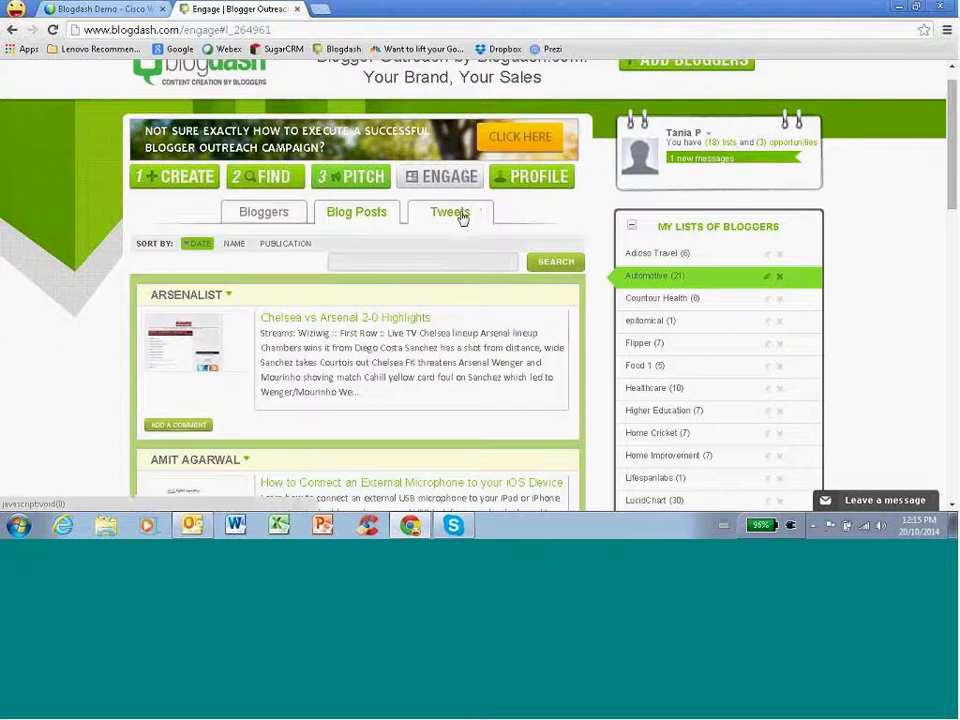
Display the Automotive list's tweets, open a reply to the first Flightglobal tweet and look through the tweets.
left_click(462, 218)
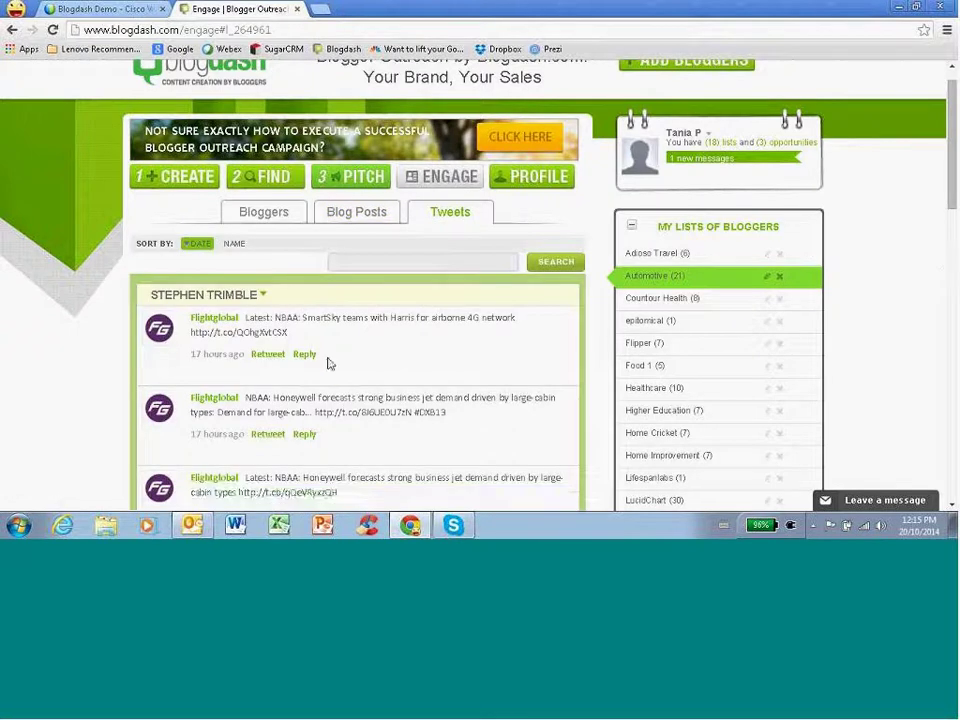
left_click(303, 354)
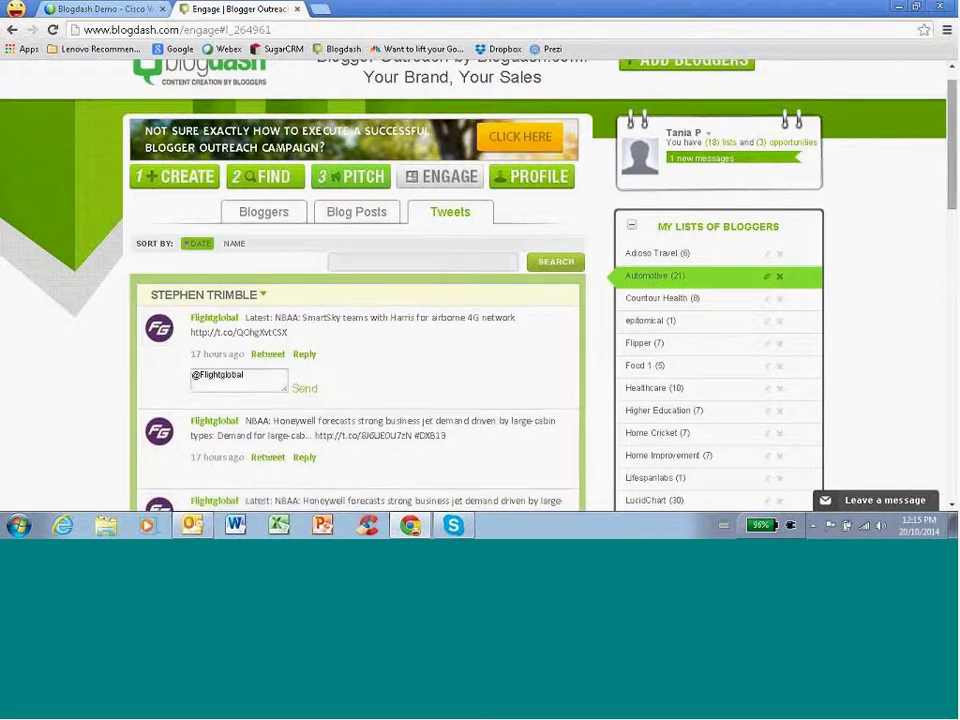
scroll(409, 304, "down", 2)
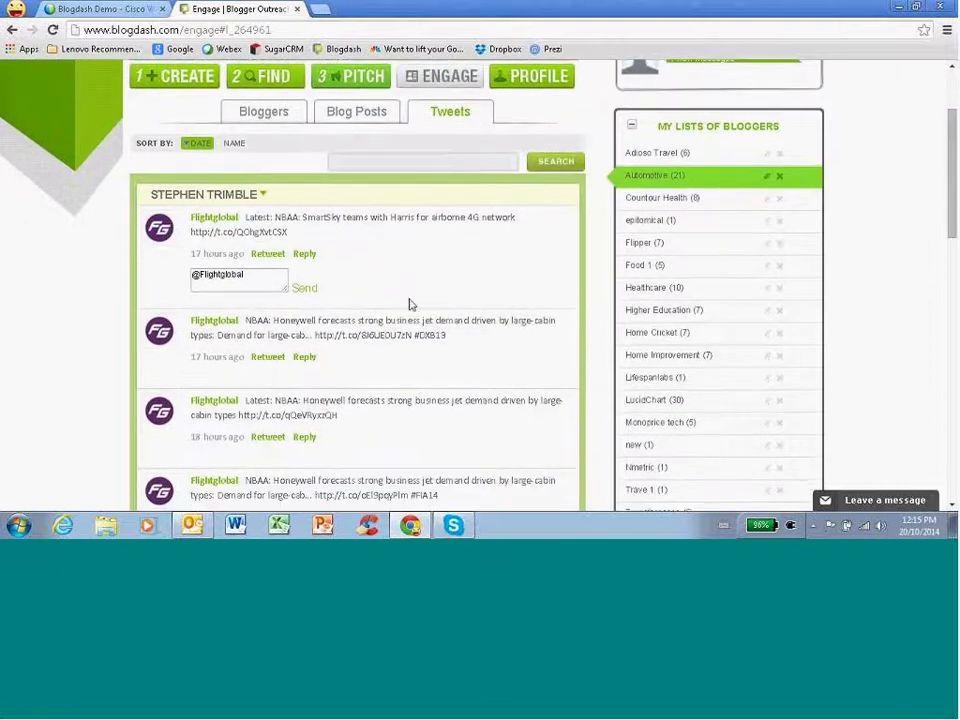
scroll(953, 88, "up", 3)
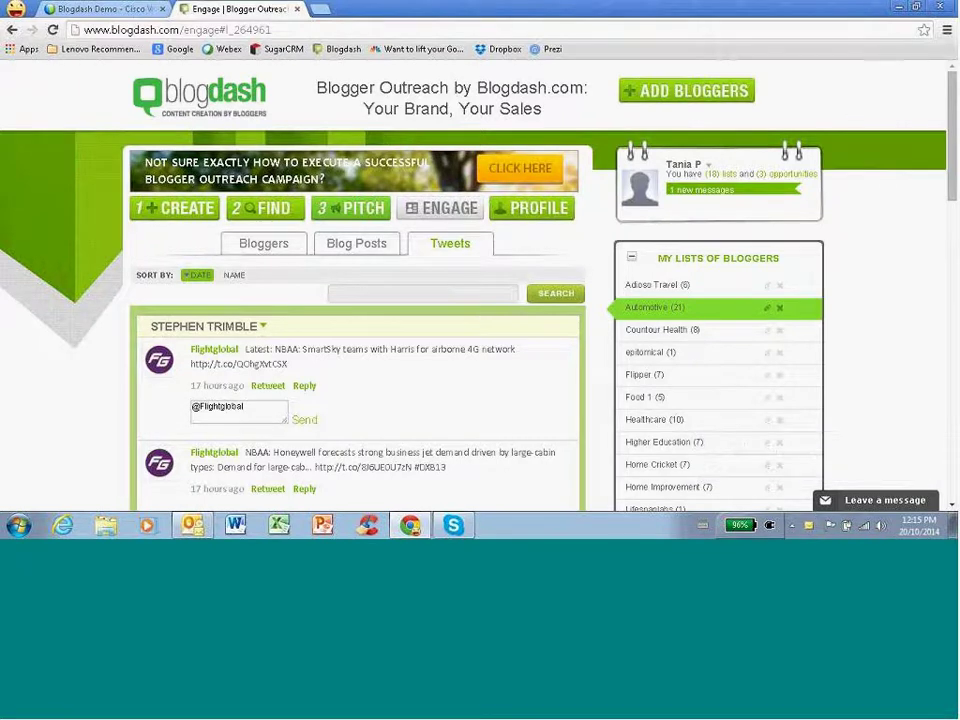
Open the Pitch section and select the RCM-Nails opportunity.
left_click(362, 211)
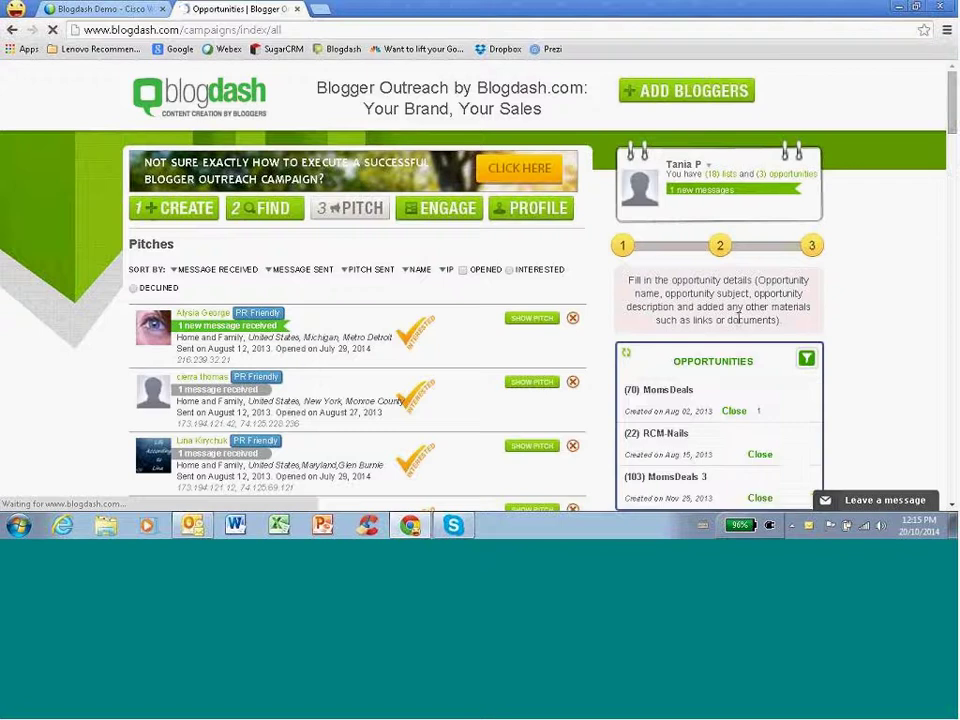
scroll(482, 285, "down", 1)
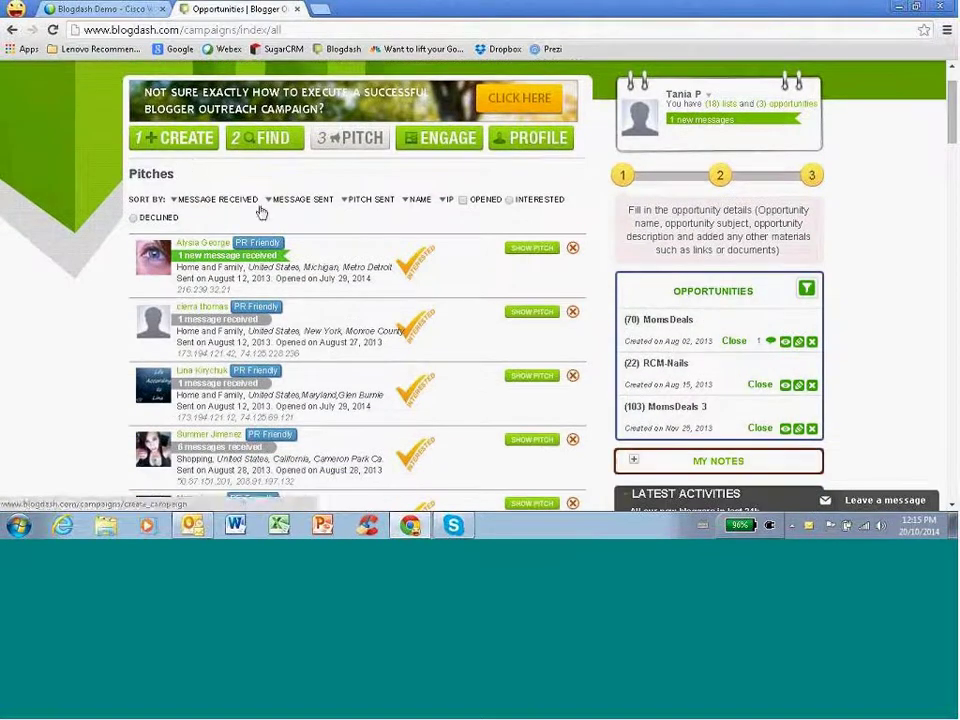
left_click(668, 364)
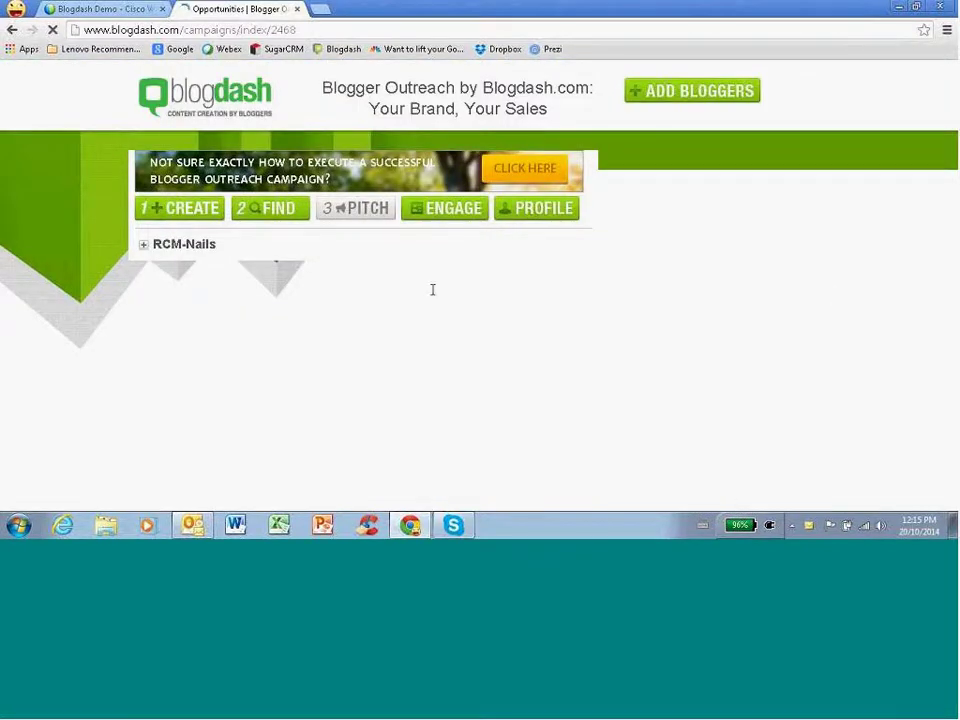
Expand the RCM-Nails opportunity details and examine the subject, post requirements, prizes and blogger compensation.
left_click(140, 248)
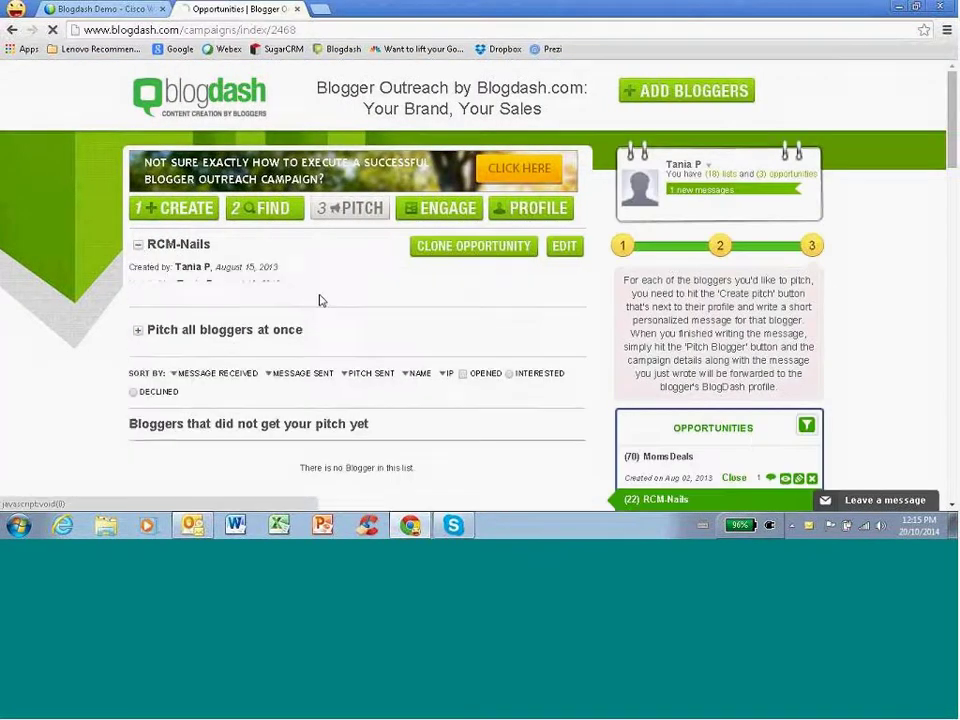
scroll(320, 300, "down", 1)
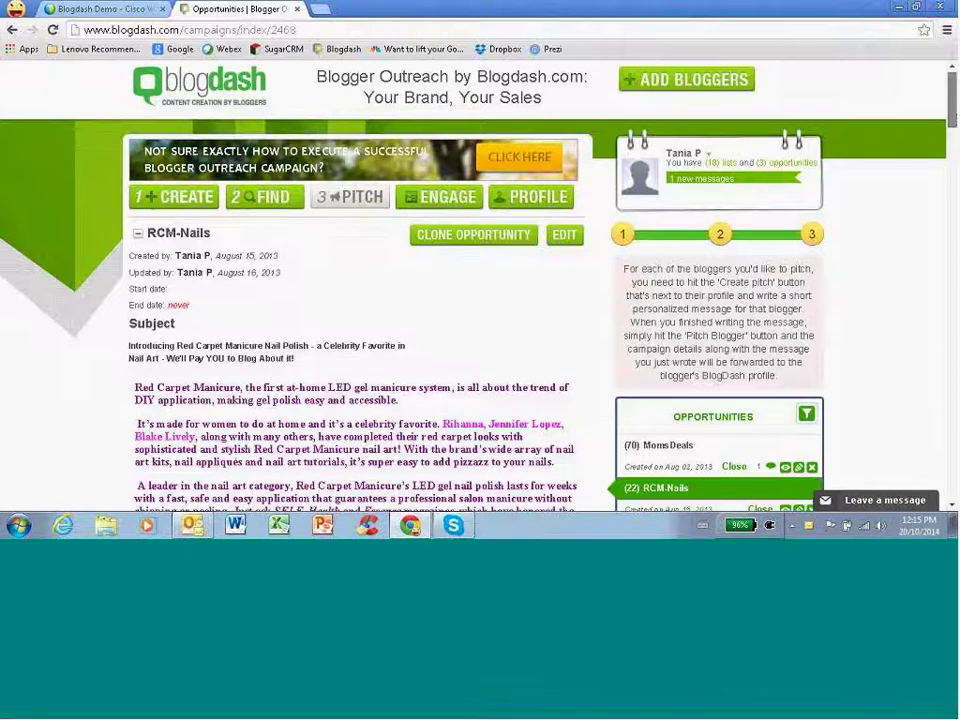
scroll(360, 300, "down", 4)
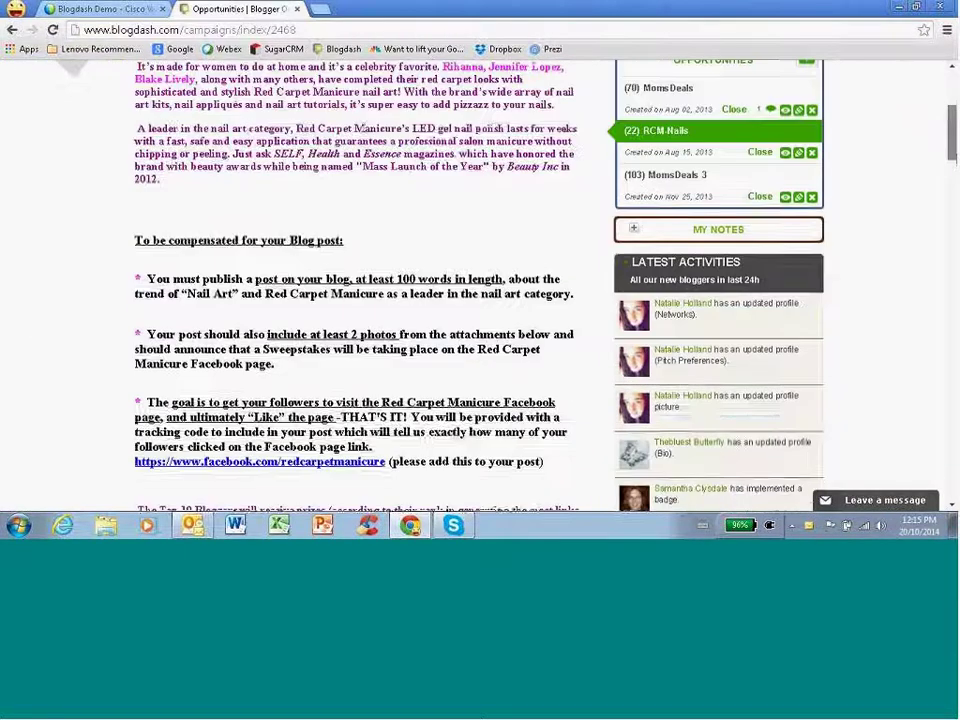
scroll(360, 300, "down", 4)
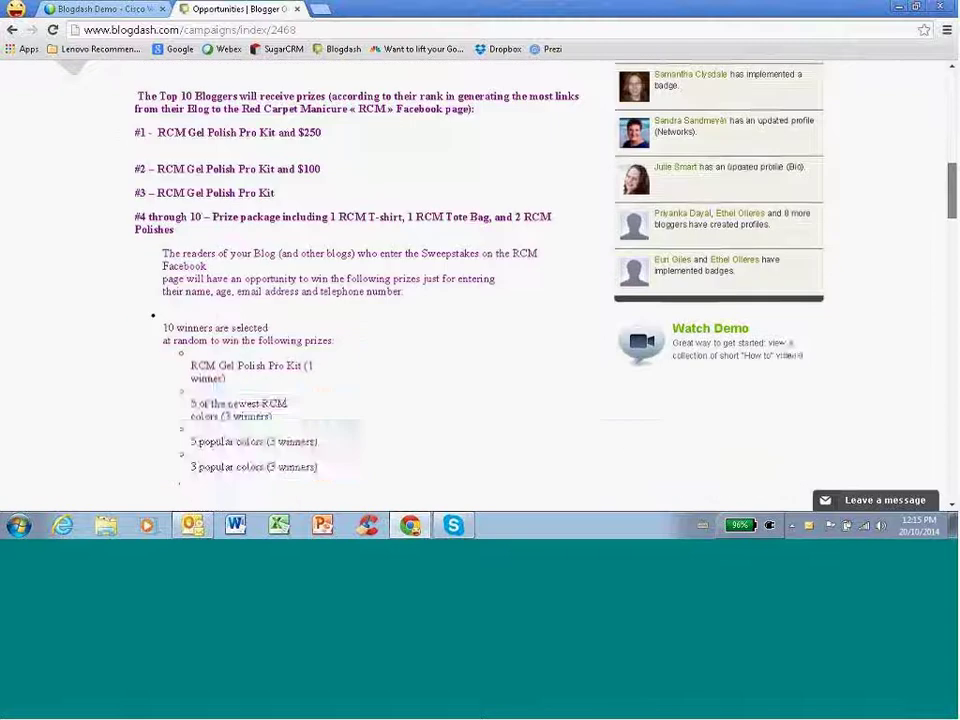
scroll(360, 300, "down", 8)
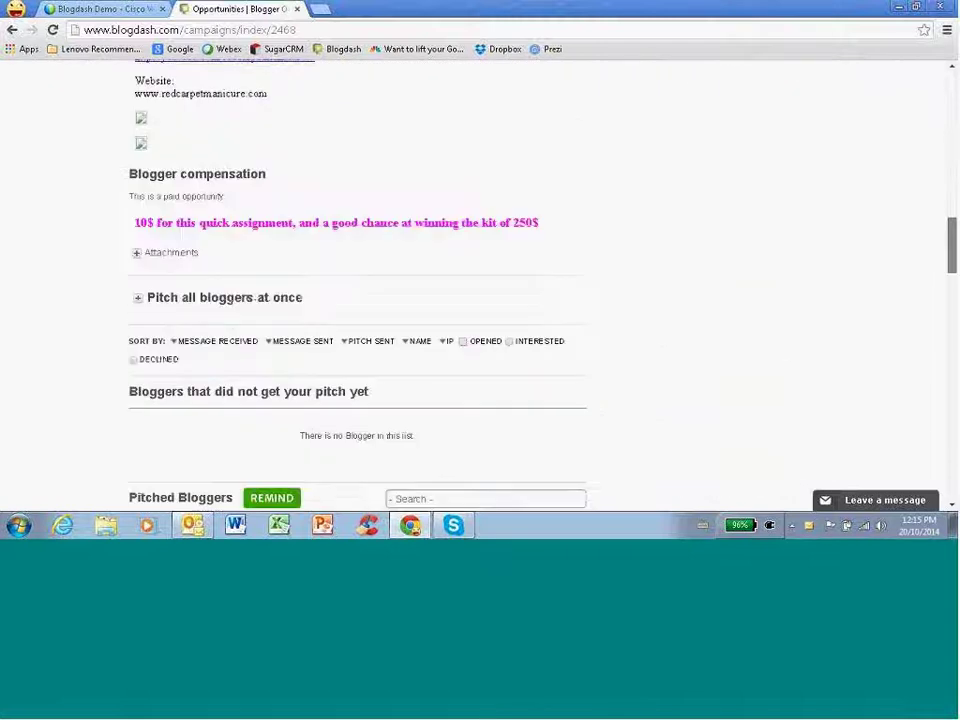
Expand the form for pitching all bloggers at once and place the cursor in its message body.
scroll(360, 300, "down", 2)
left_click(159, 182)
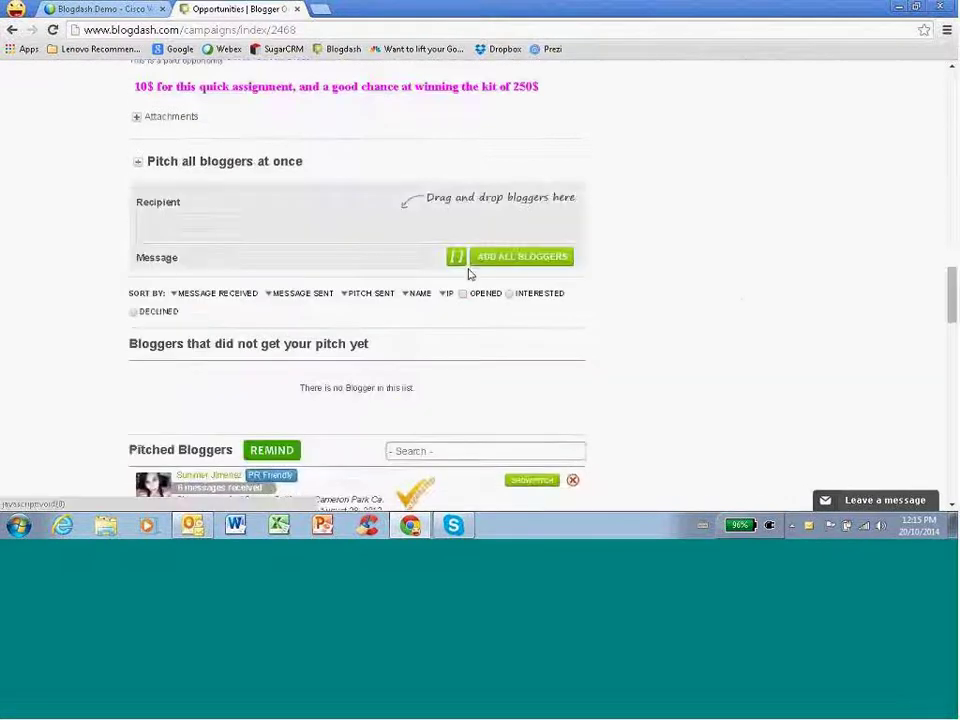
scroll(500, 220, "down", 1)
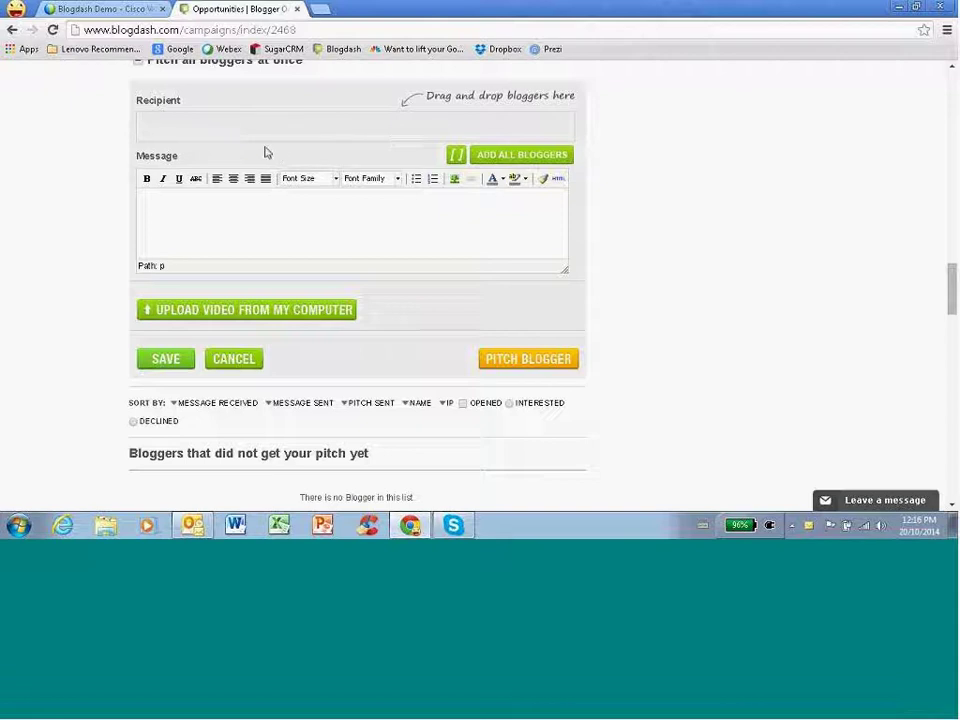
left_click(238, 216)
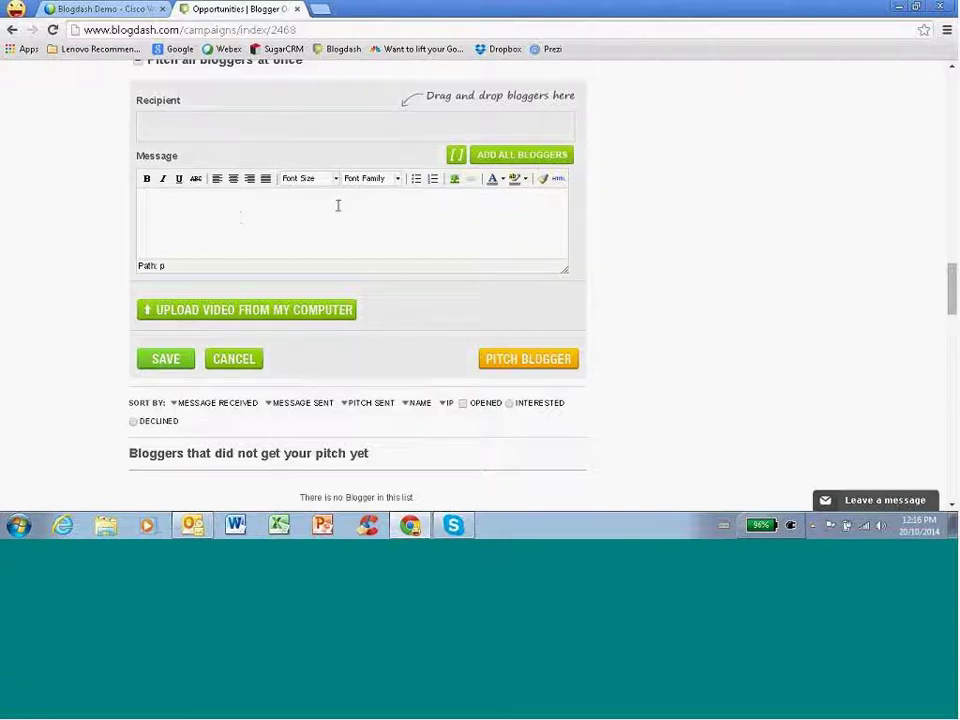
Start the pitch message with the greeting "Hi [fname]", using the first name merge tag.
left_click(455, 156)
type("Hi")
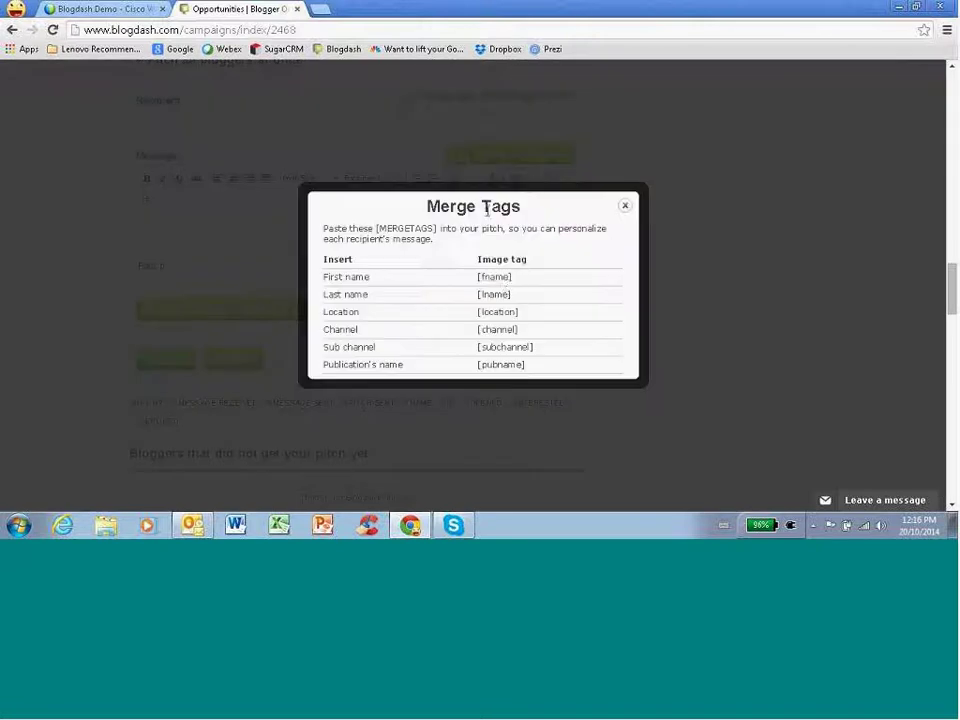
left_click(531, 278)
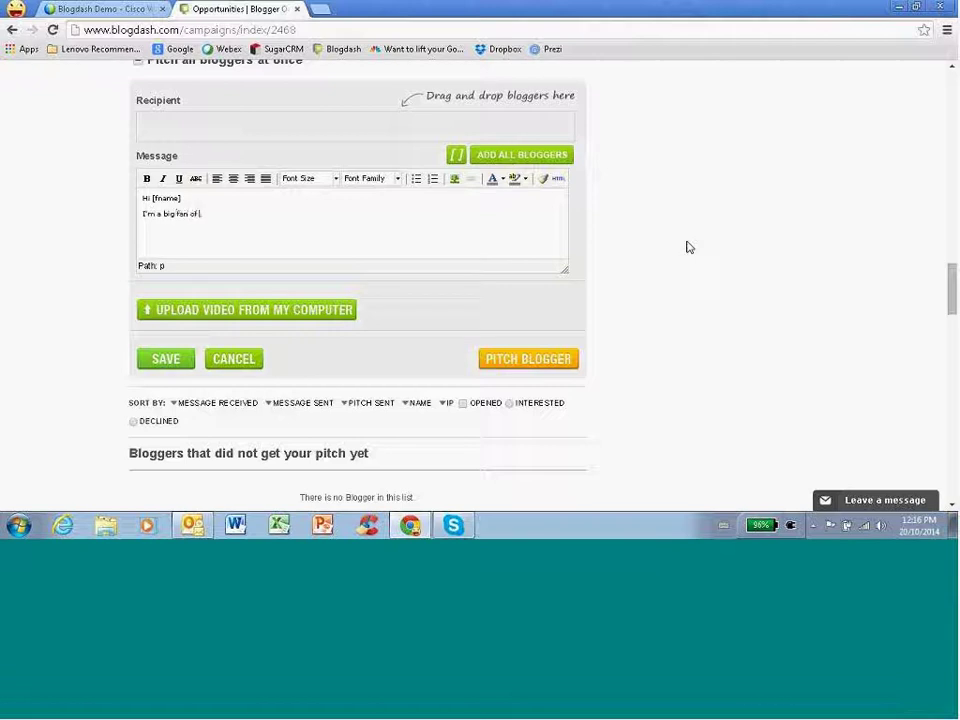
Add the line "I'm a big fan of [pubname] and you cover [subchannel] the best", inserting the publication's name and sub channel merge tags.
left_click(456, 155)
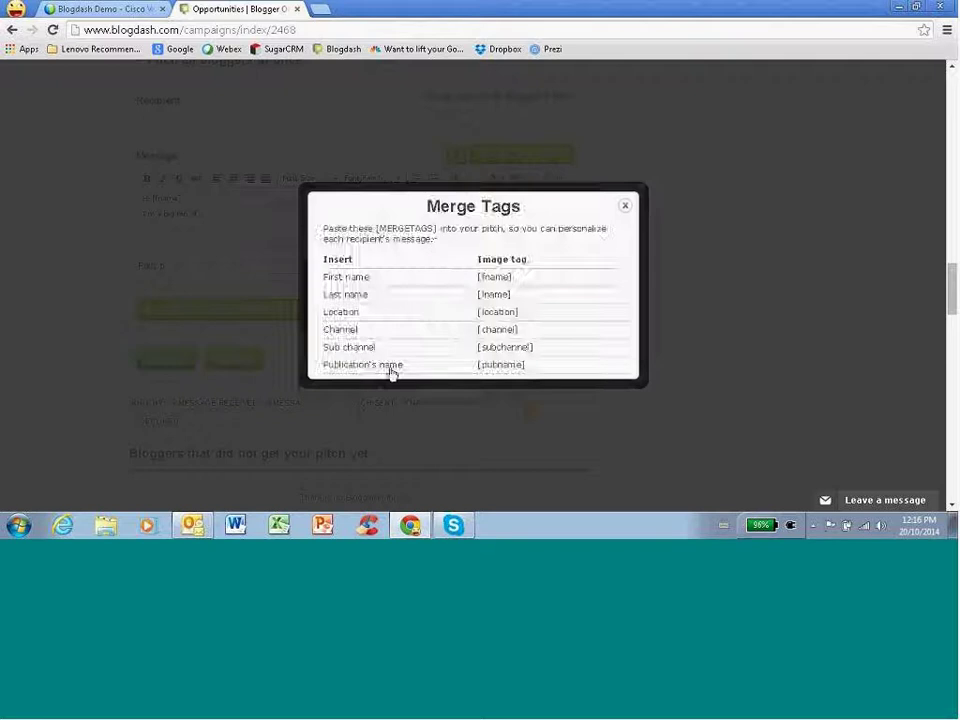
left_click(566, 355)
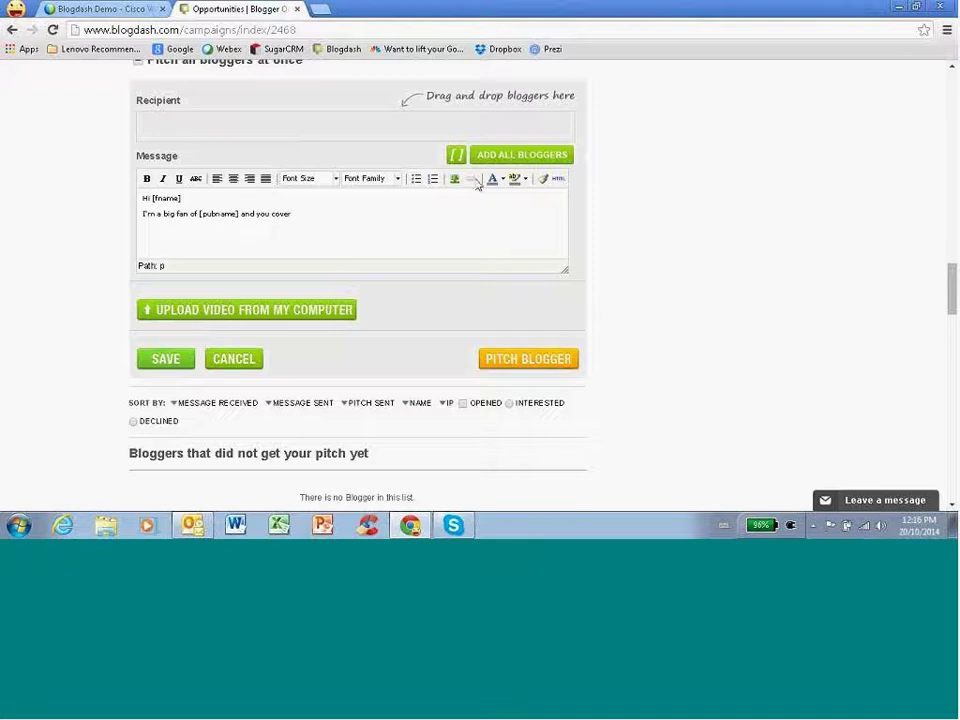
left_click(456, 155)
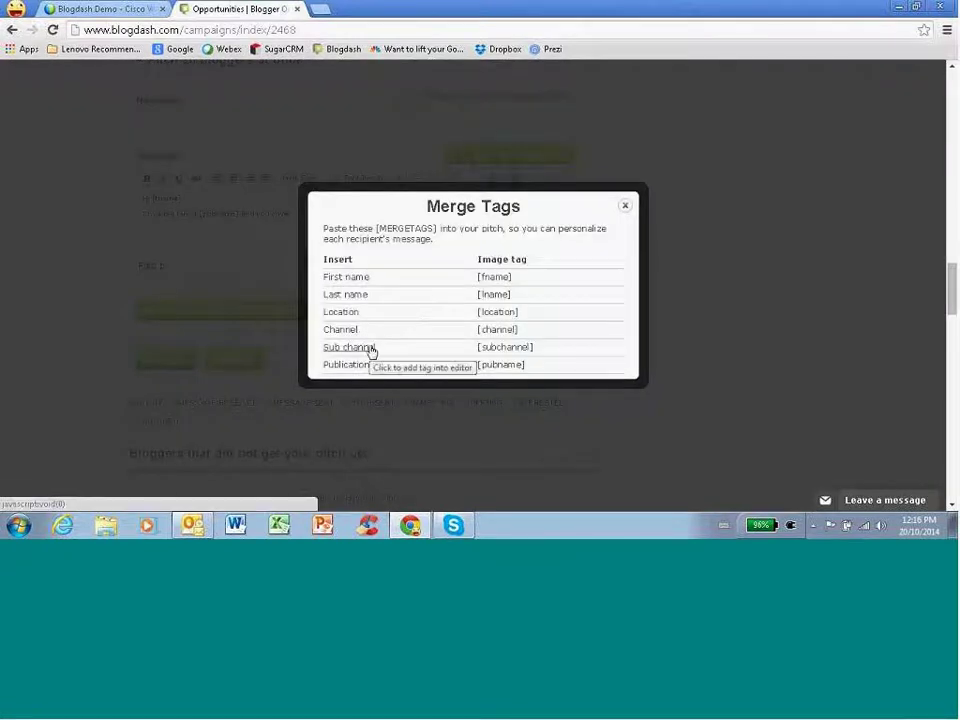
left_click(370, 348)
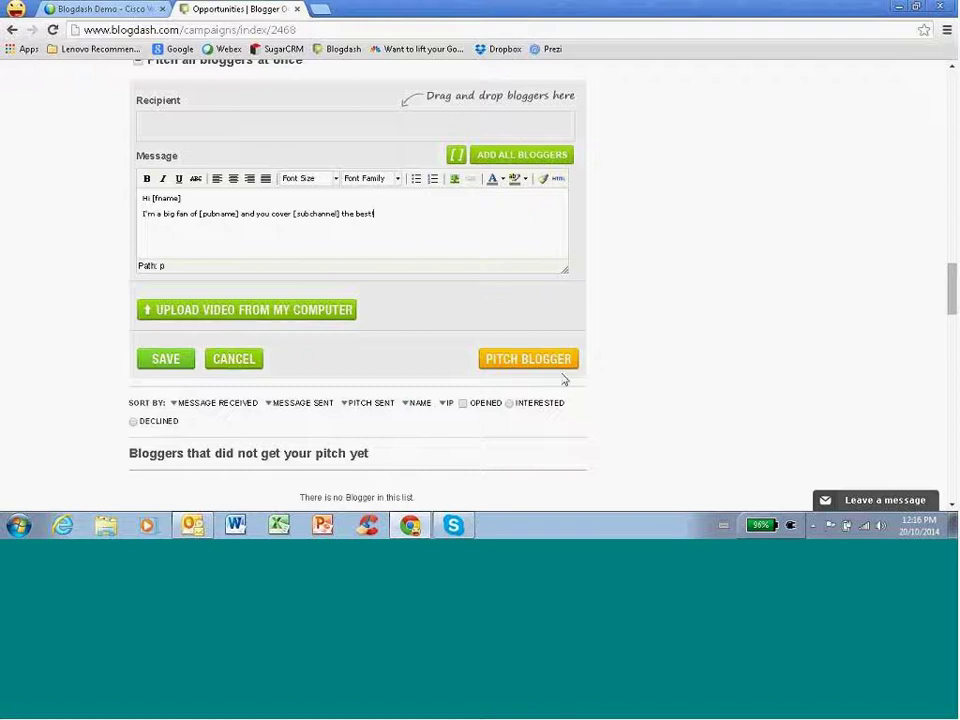
Look through the RCM-Nails opportunity's pitched bloggers, examining their interested or declined status and the sent and opened dates.
scroll(952, 293, "down", 5)
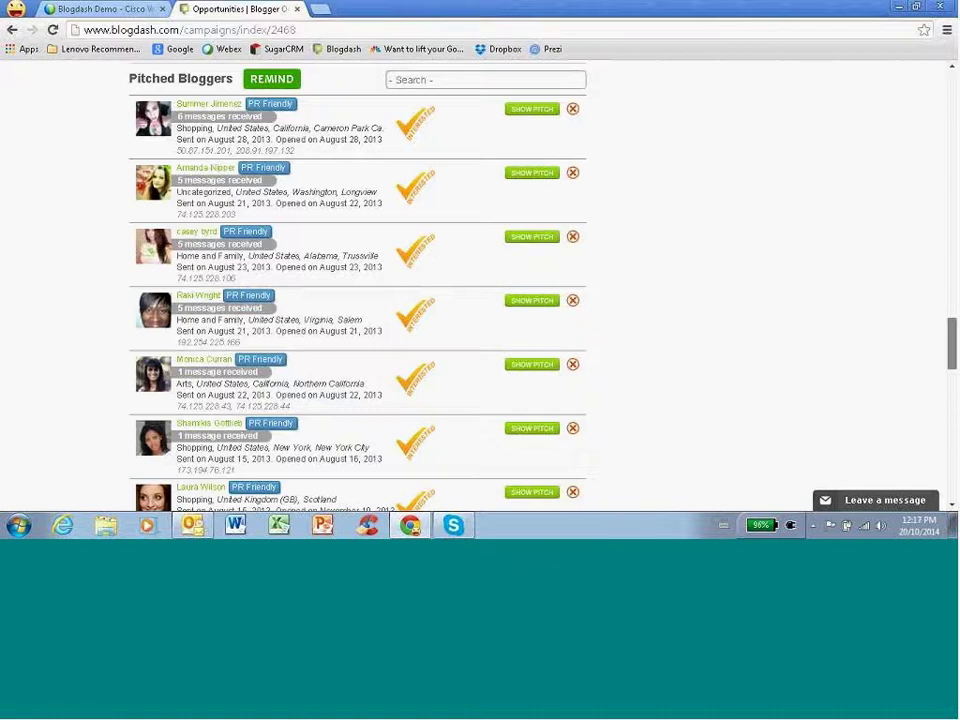
scroll(540, 300, "down", 1)
scroll(497, 291, "down", 4)
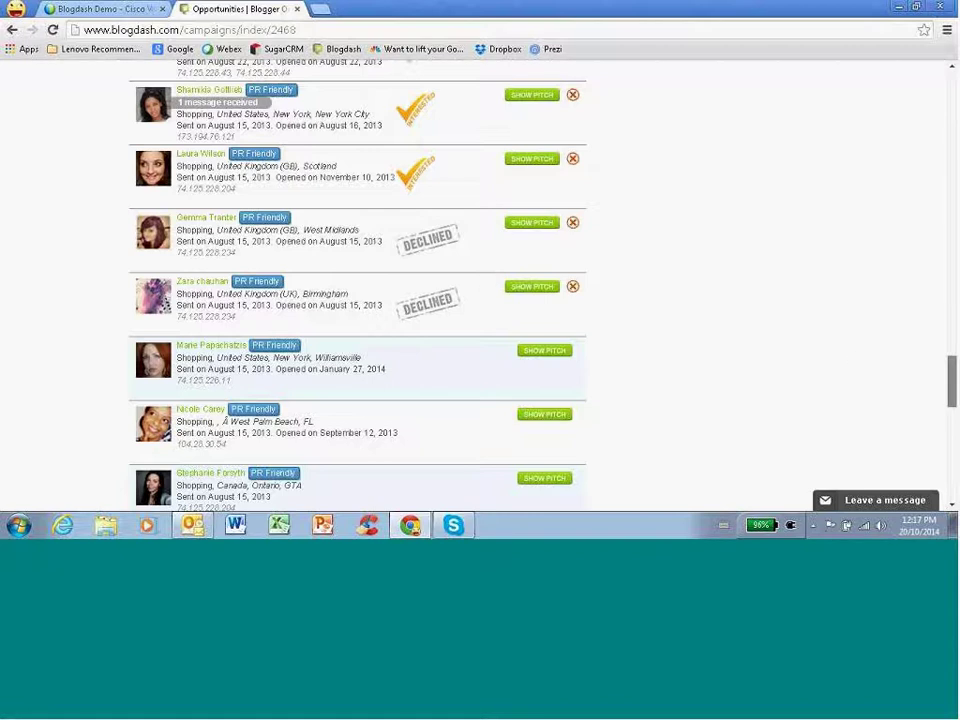
scroll(357, 290, "down", 3)
scroll(357, 290, "down", 1)
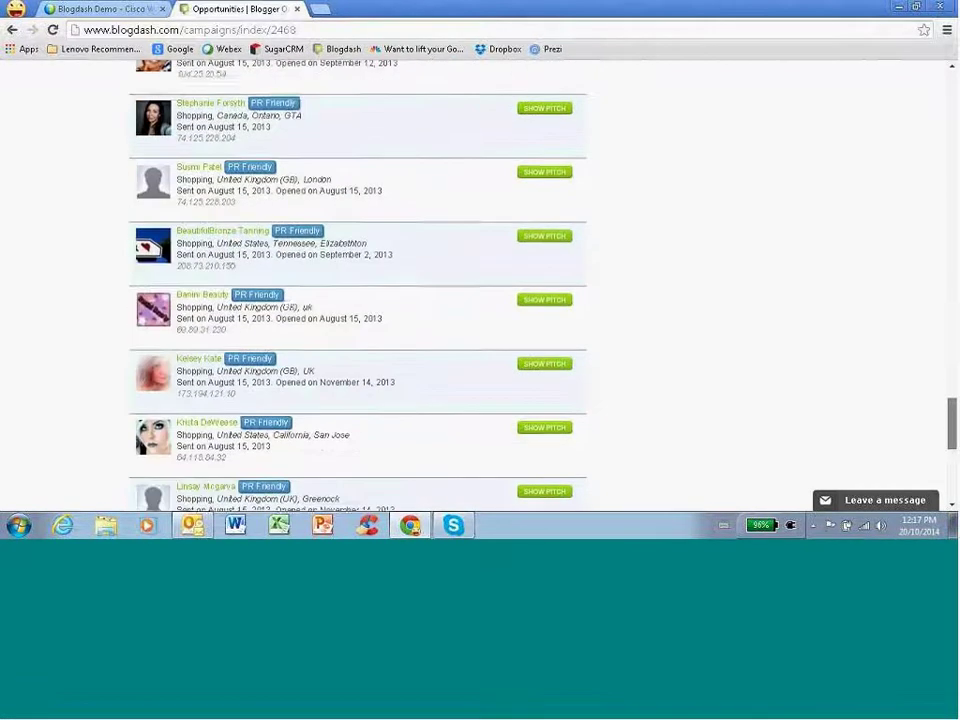
scroll(357, 290, "up", 6)
left_click_drag(952, 382, 952, 70)
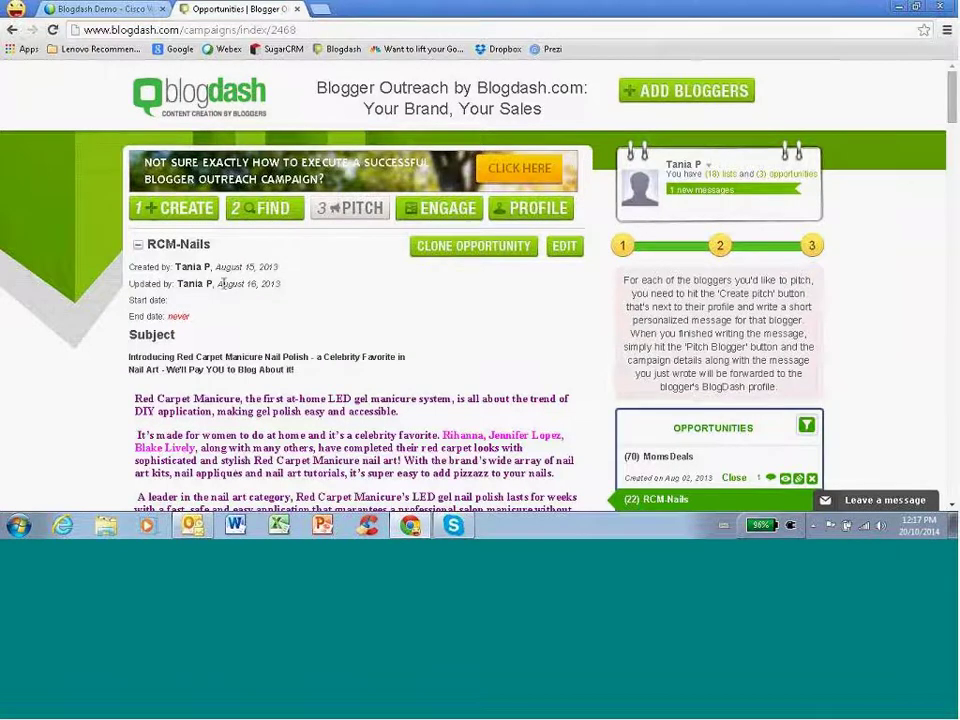
Open the Create section for a new opportunity.
left_click(168, 210)
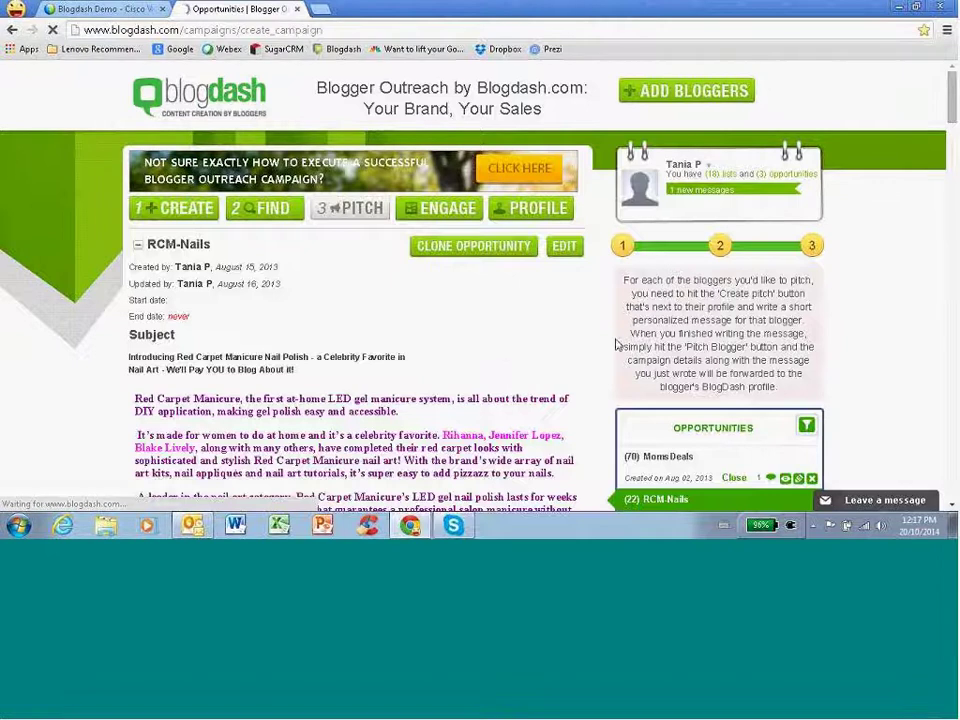